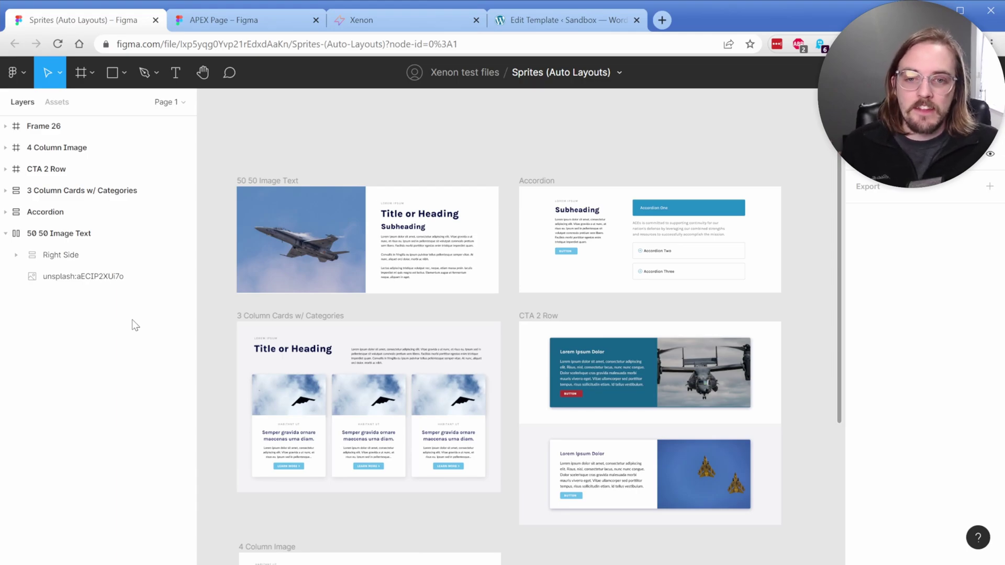
# - Zoom and pan the canvas in on the 50 50 Image Text frame
pyautogui.scroll(5, 270, 224)
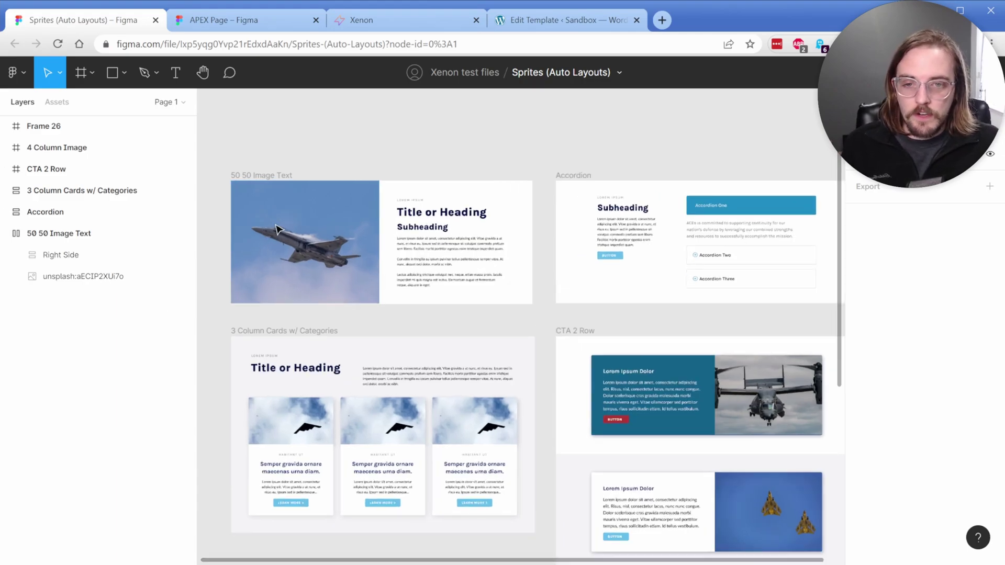
pyautogui.hscroll(-2, 307, 124)
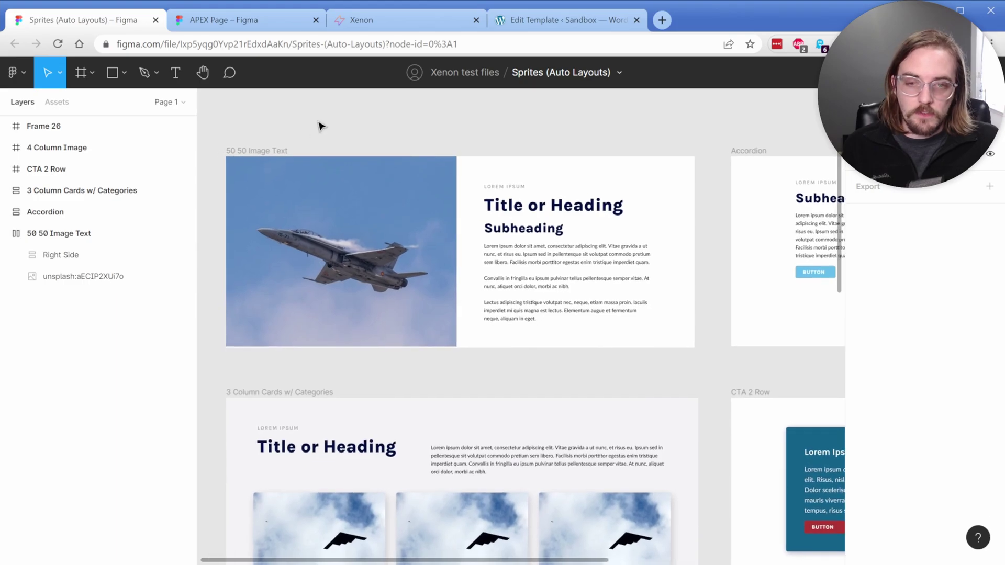
# - Select the 50 50 Image Text frame, its aircraft image and Right Side column, and check Right Side's padding
pyautogui.click(280, 152)
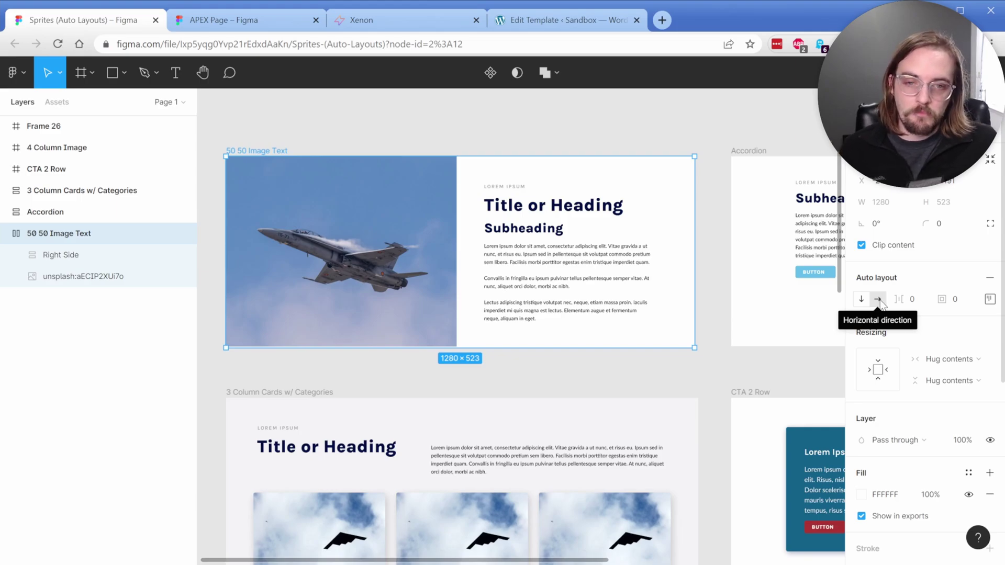
pyautogui.click(101, 282)
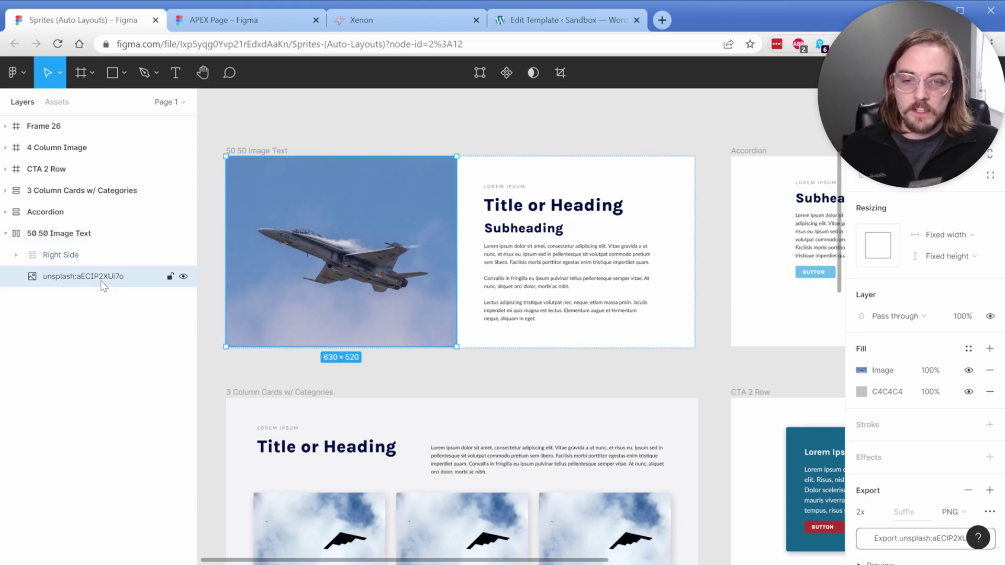
pyautogui.click(95, 253)
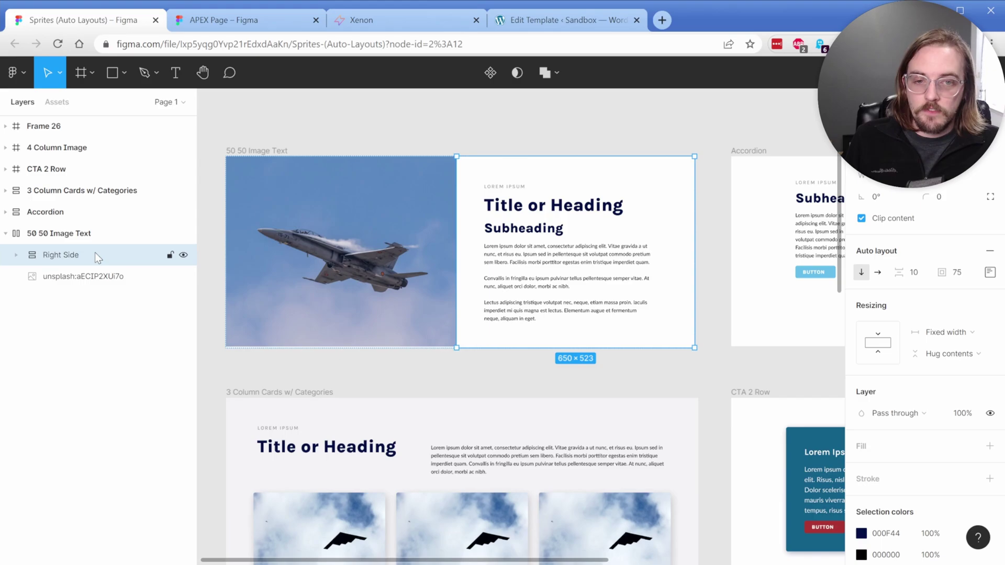
pyautogui.click(16, 256)
pyautogui.click(55, 278)
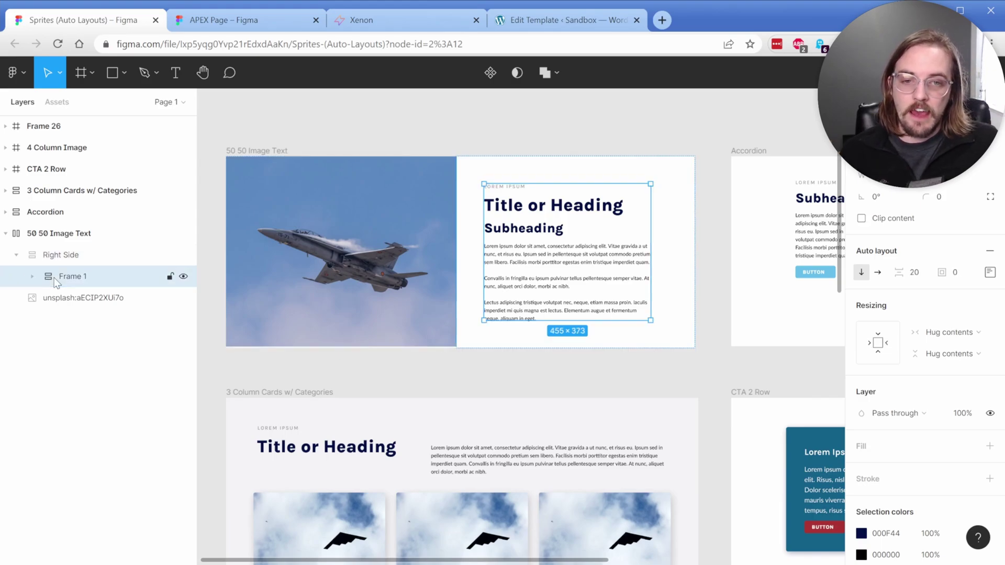
pyautogui.click(59, 257)
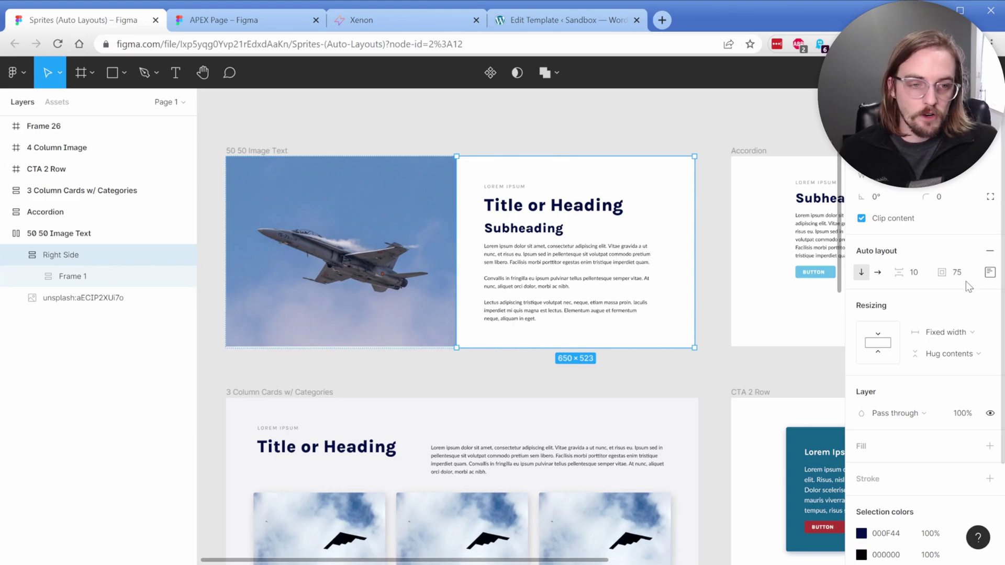
pyautogui.click(988, 273)
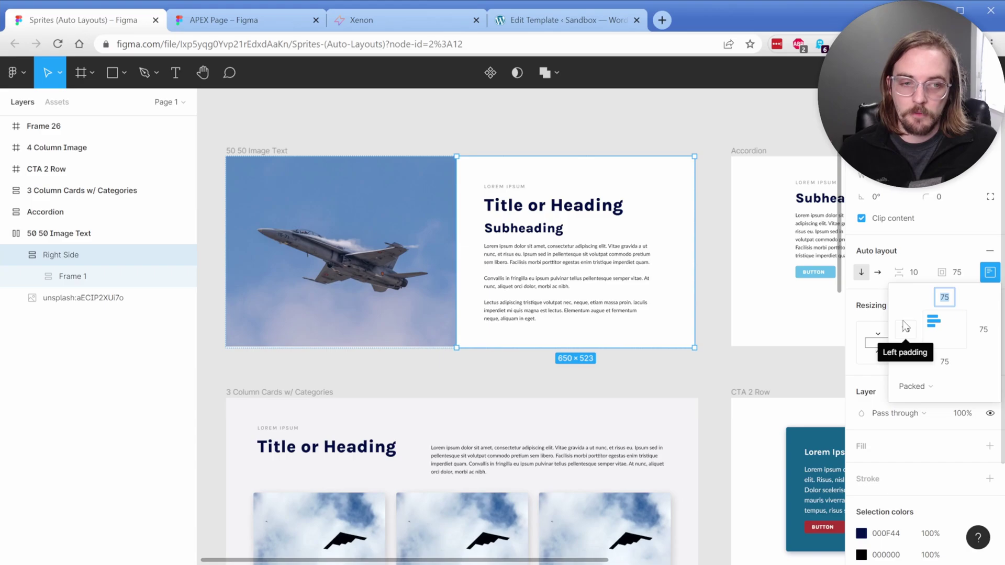
# - Expand Frame 1 to show its LOREM IPSUM, Title or Heading and paragraph text layers
pyautogui.click(73, 277)
pyautogui.click(32, 276)
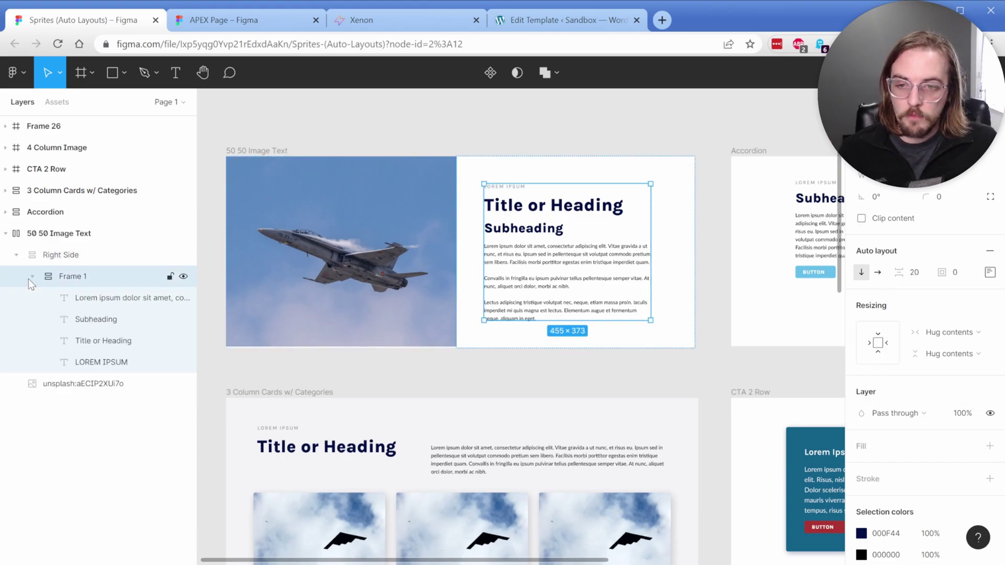
pyautogui.click(93, 364)
pyautogui.click(93, 341)
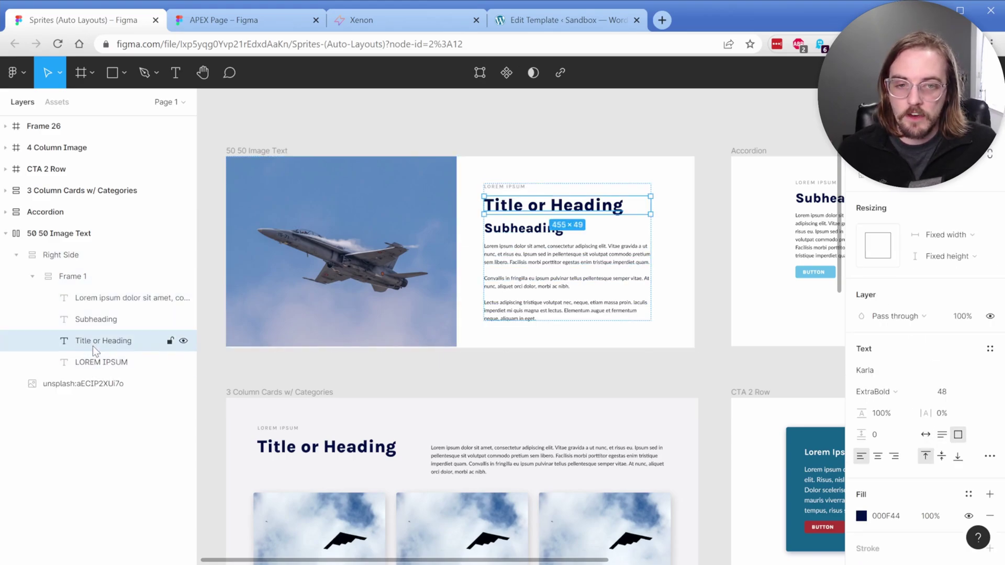
pyautogui.click(100, 299)
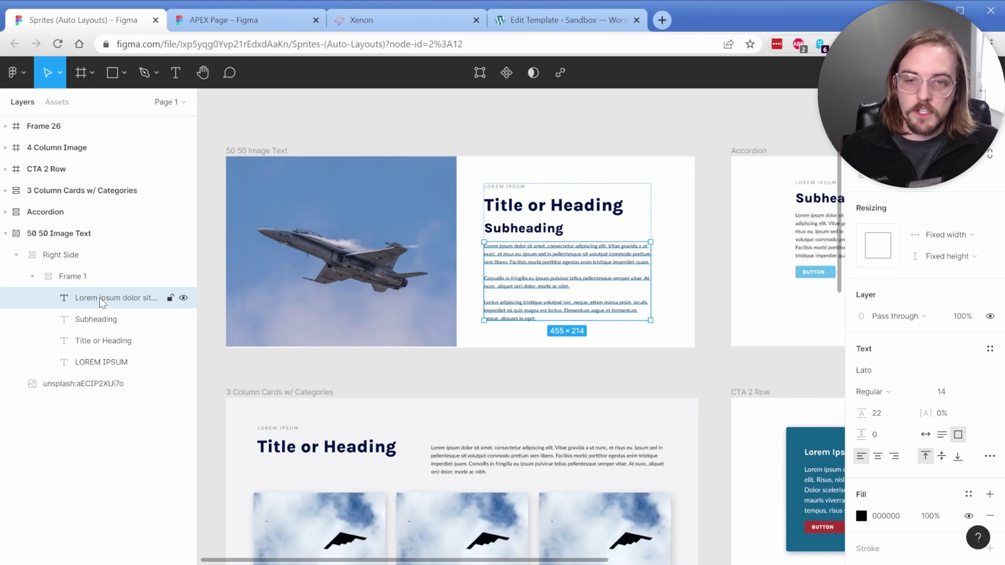
# - Expand 3 Column Cards w/ Categories and the Header Row, showing Frame 23 and Group 22
pyautogui.scroll(-5, 212, 329)
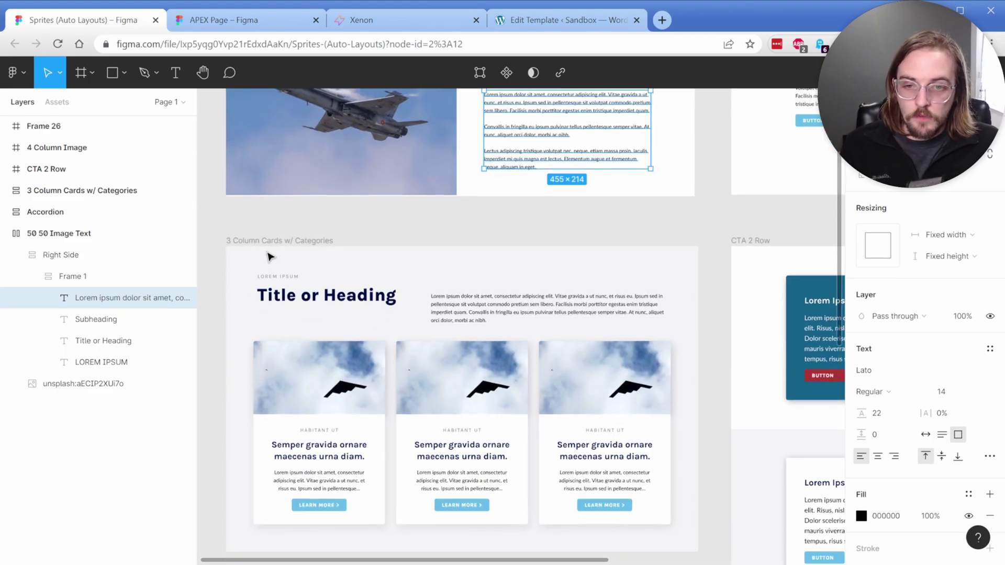
pyautogui.click(278, 242)
pyautogui.scroll(-1, 213, 278)
pyautogui.click(7, 191)
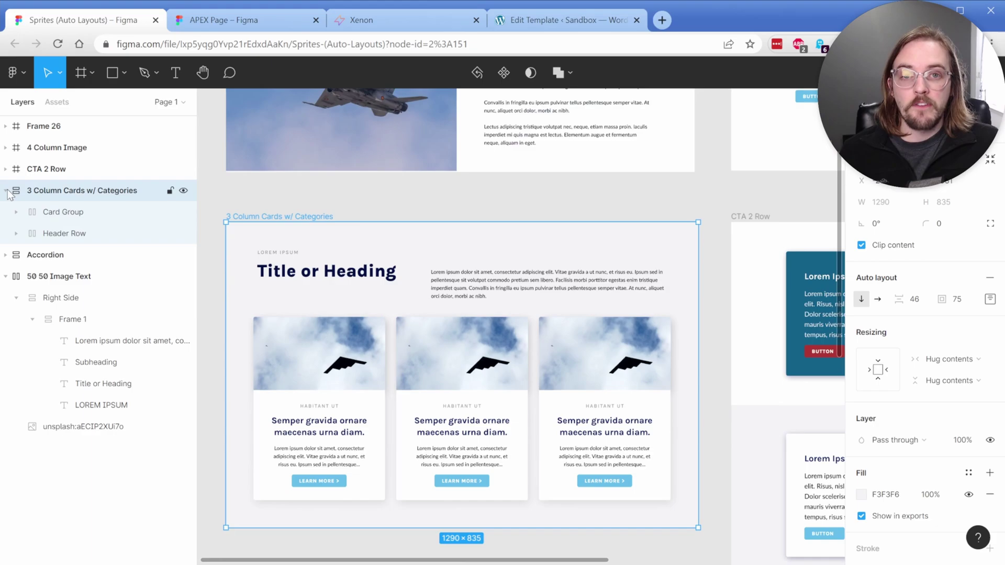
pyautogui.click(11, 234)
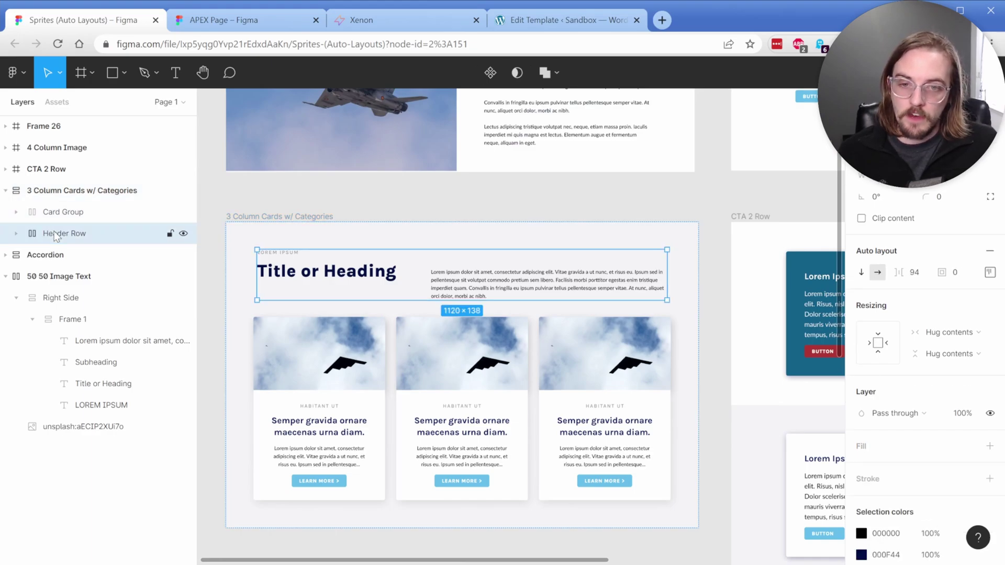
pyautogui.click(12, 234)
pyautogui.click(63, 254)
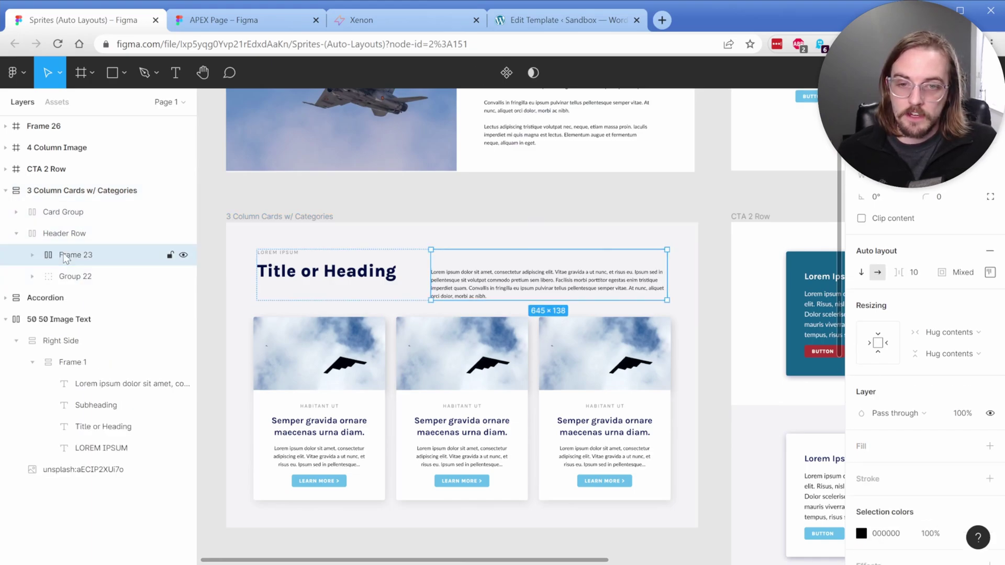
pyautogui.click(72, 277)
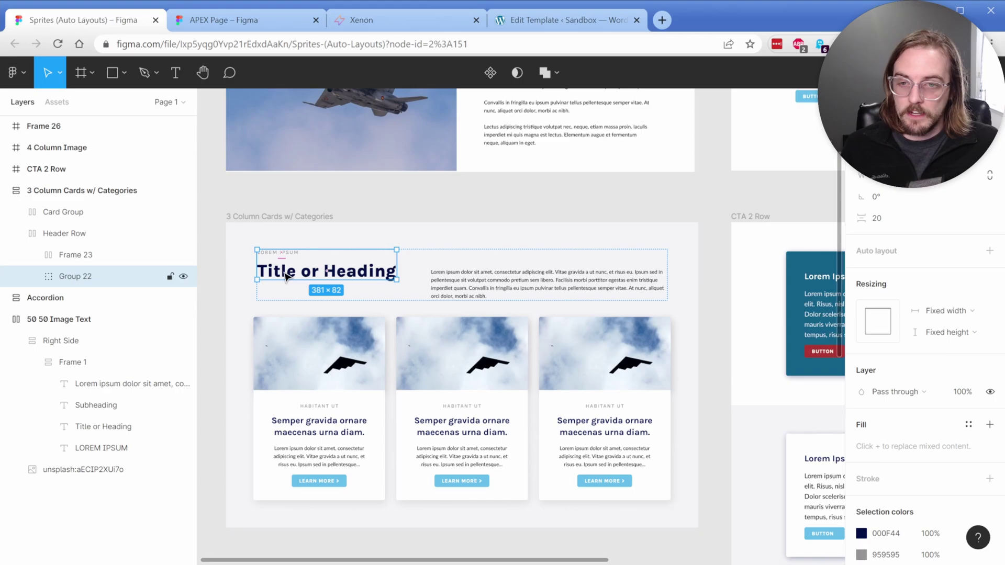
# - Change the Header Row's auto layout spacing from 94 to 95
pyautogui.click(93, 233)
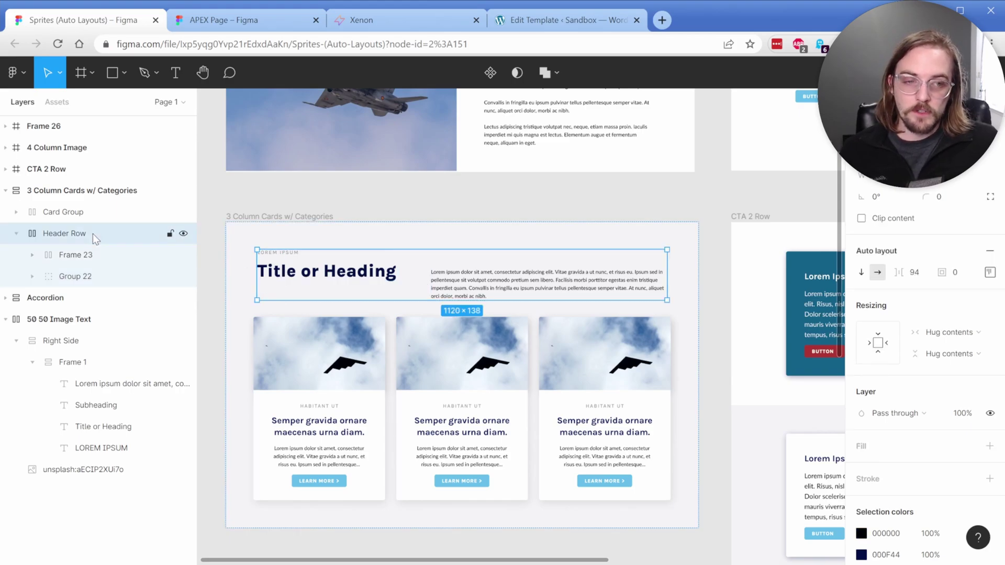
pyautogui.click(924, 277)
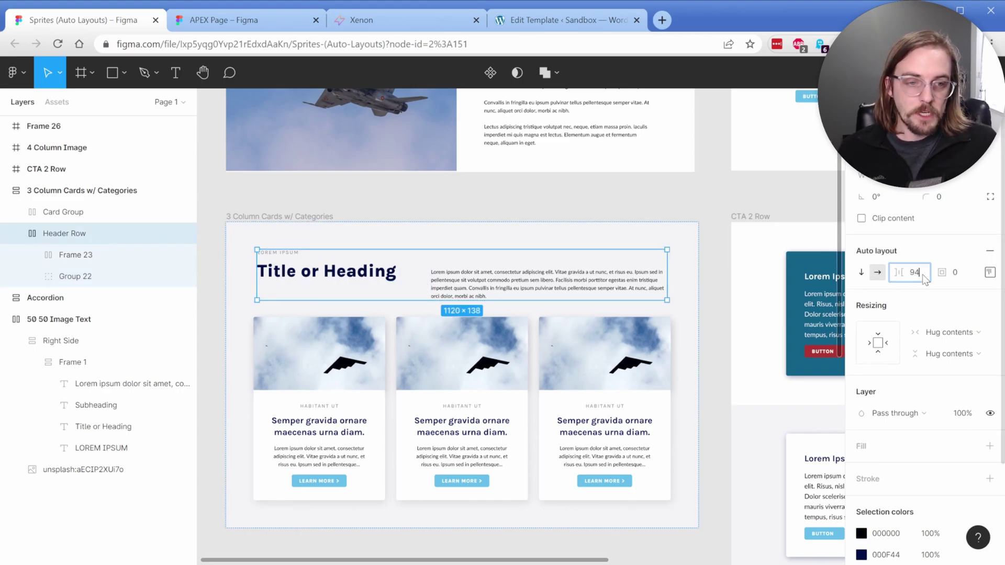
pyautogui.write('95')
pyautogui.press('Return')
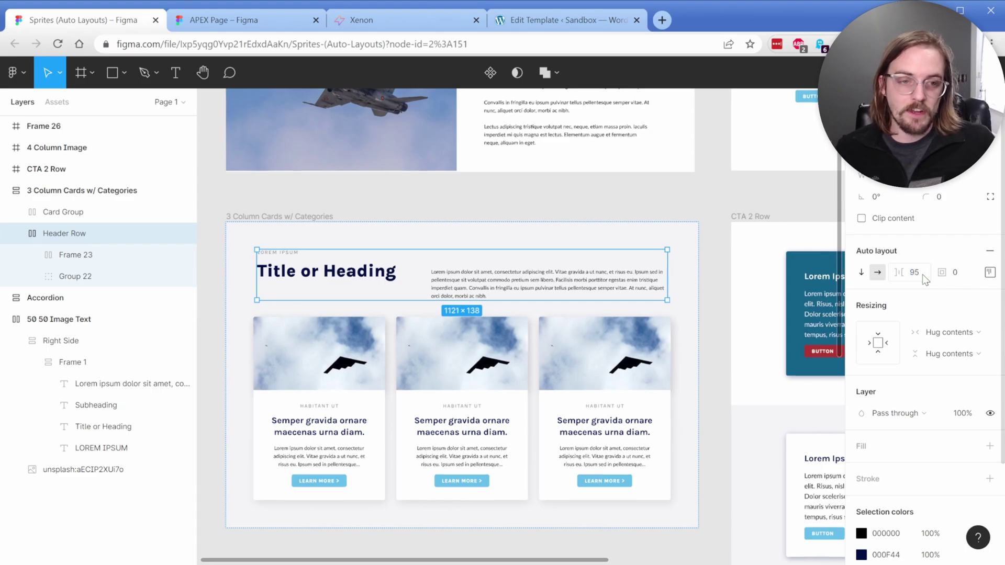
# - Expand the Card Group to reveal its three cards
pyautogui.click(390, 357)
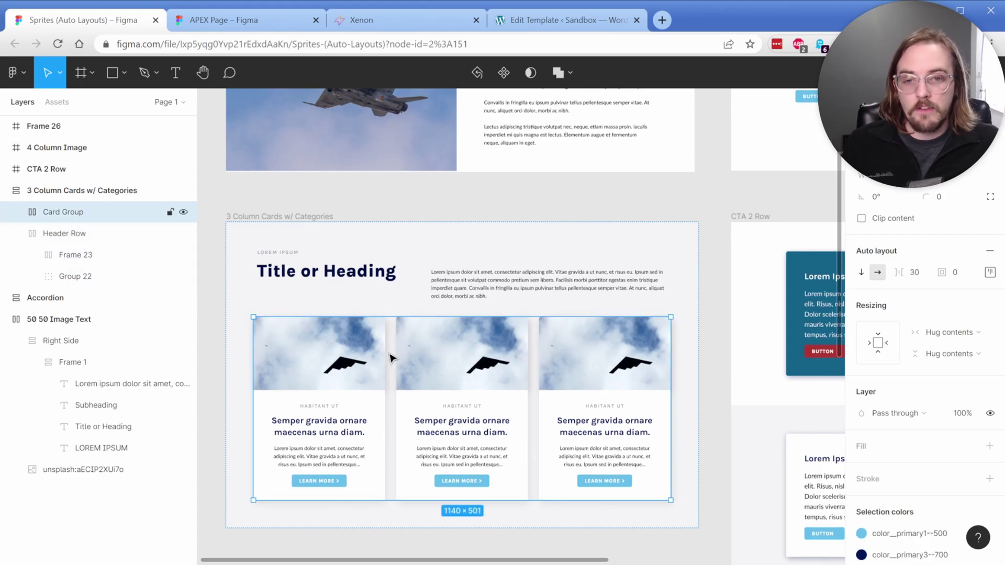
pyautogui.click(16, 211)
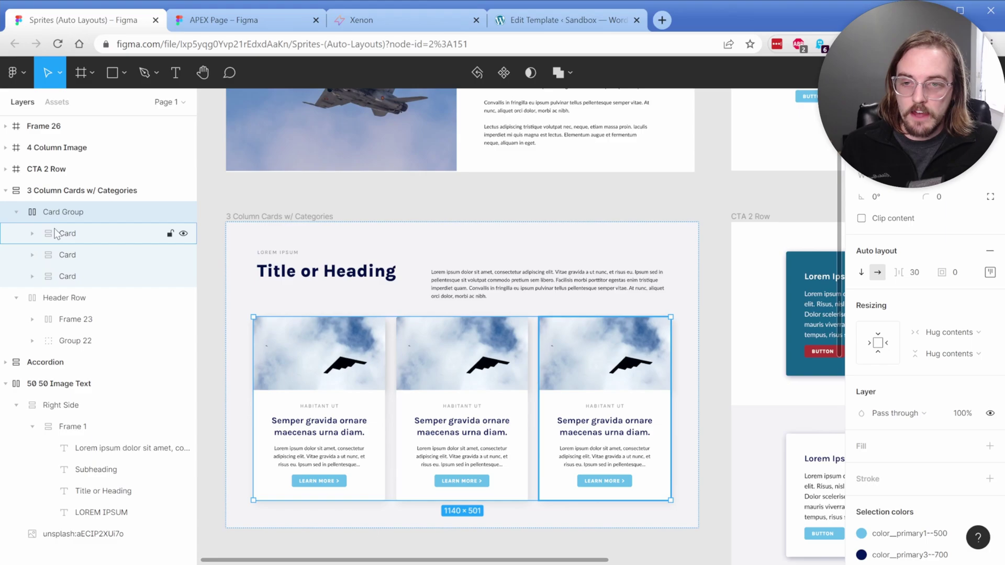
pyautogui.click(56, 233)
pyautogui.click(76, 276)
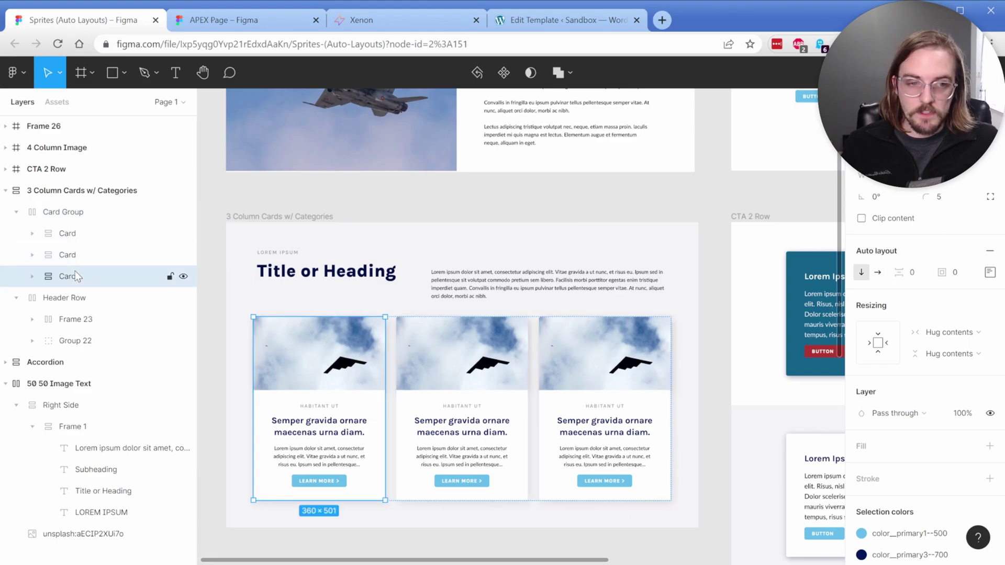
pyautogui.click(77, 213)
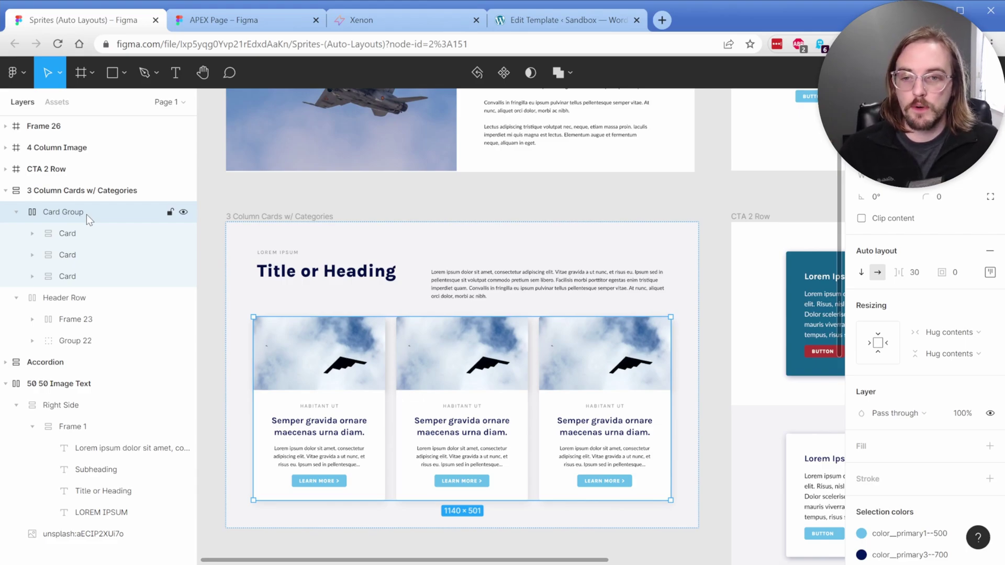
pyautogui.click(89, 236)
pyautogui.click(90, 276)
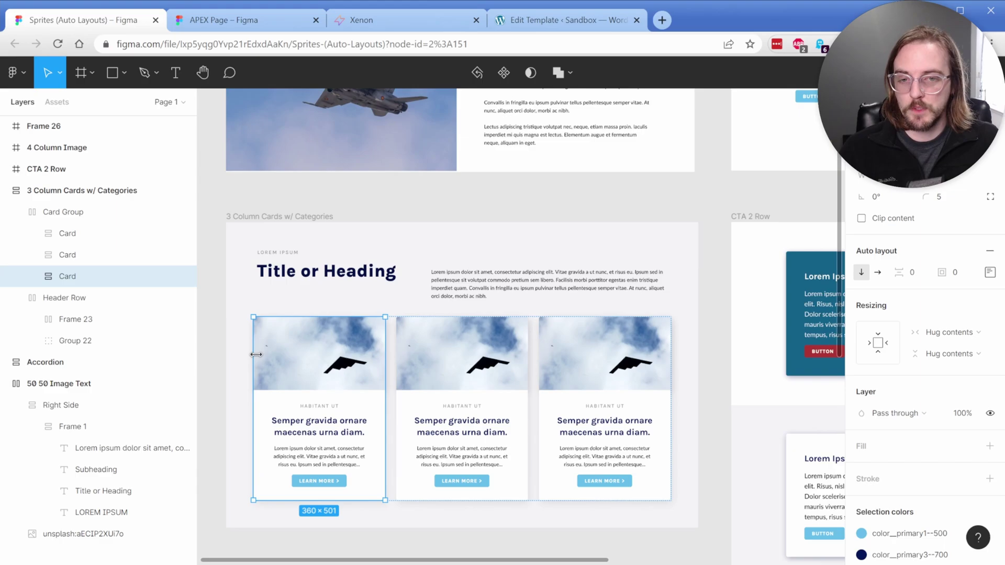
pyautogui.scroll(4, 272, 489)
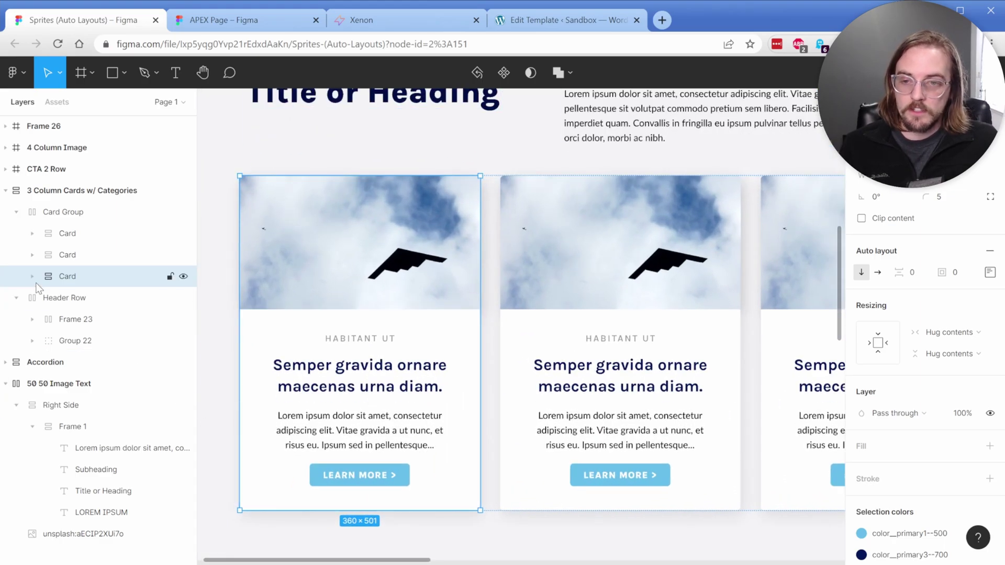
pyautogui.click(32, 276)
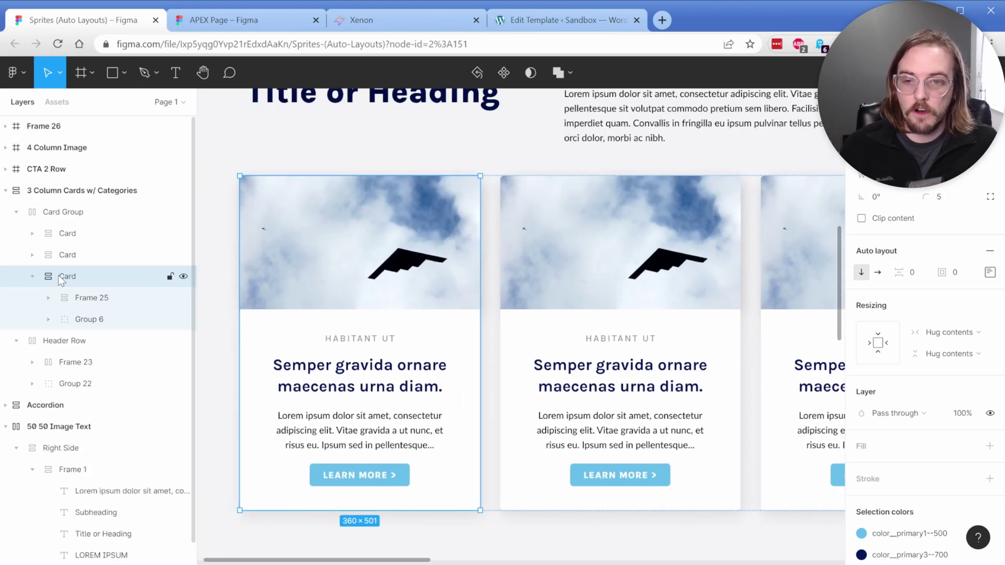
pyautogui.click(79, 319)
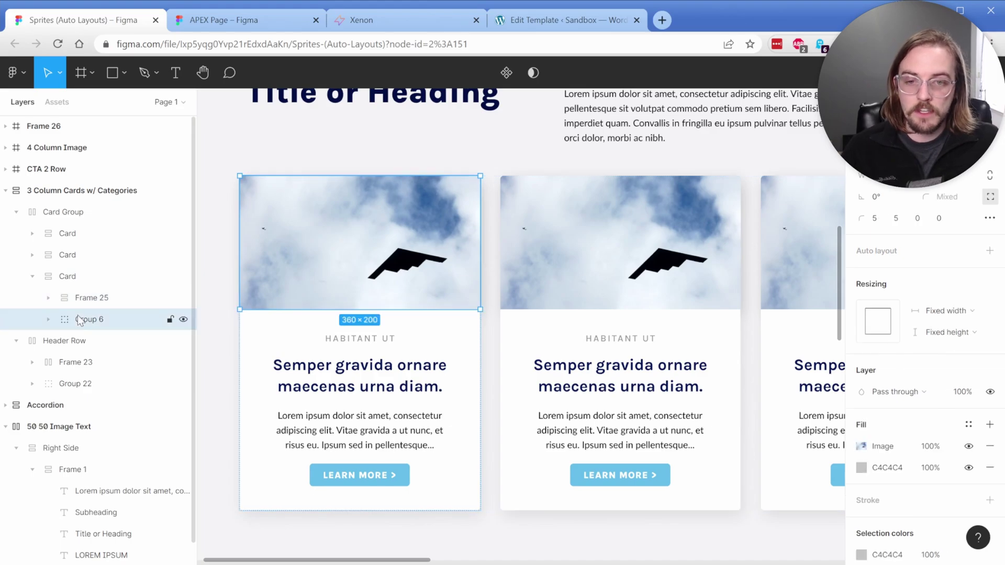
pyautogui.click(47, 303)
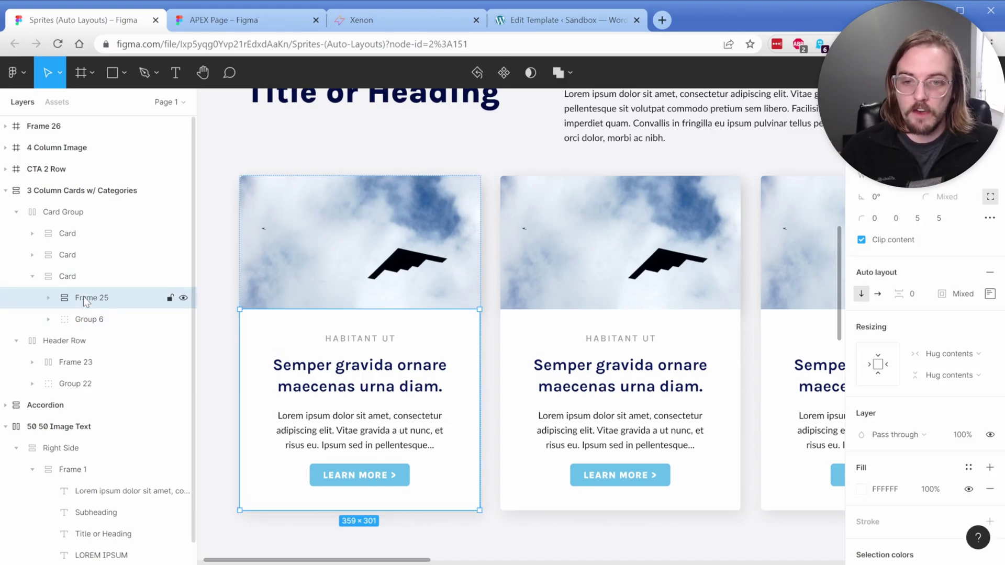
pyautogui.click(46, 299)
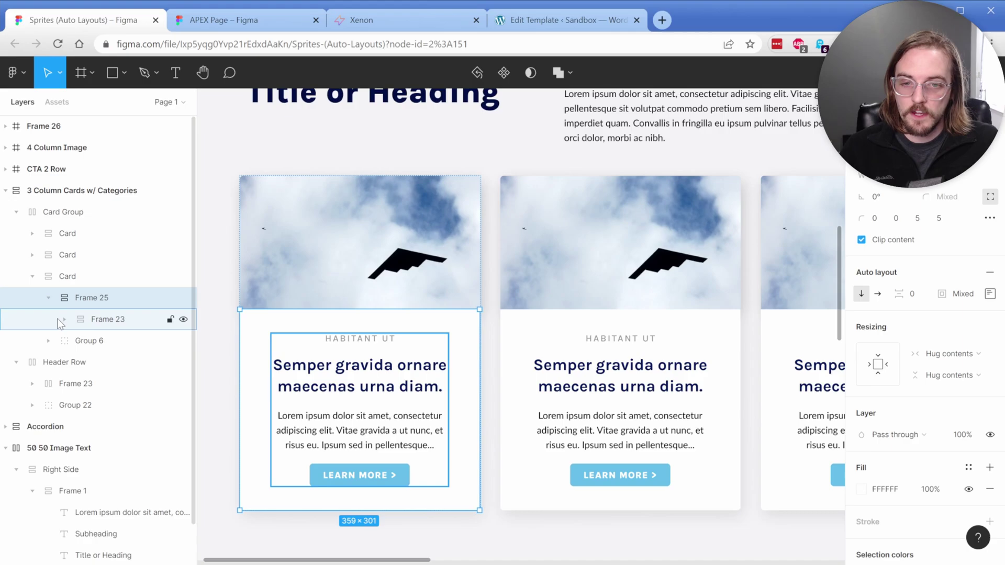
pyautogui.click(70, 321)
pyautogui.click(66, 320)
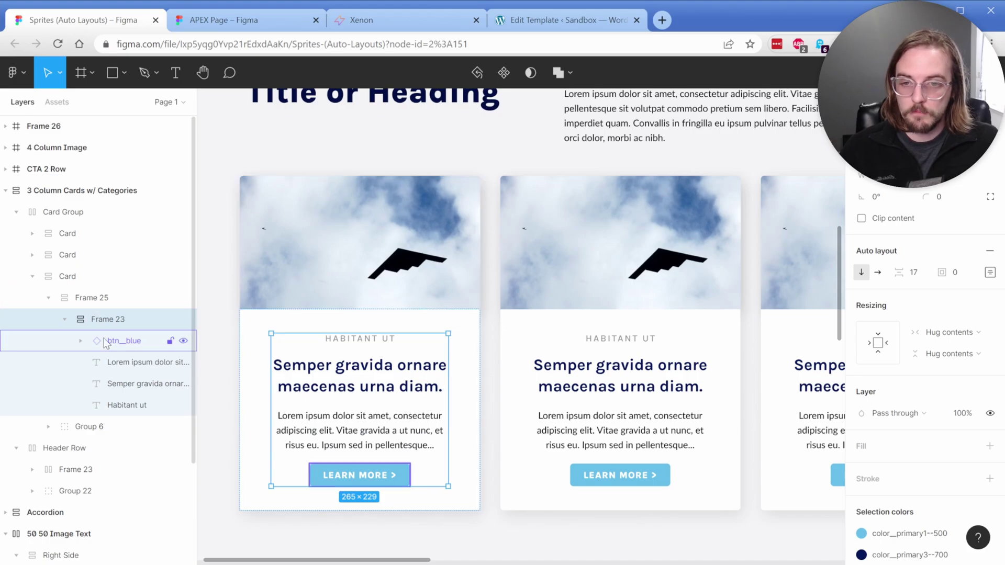
pyautogui.click(121, 341)
pyautogui.click(118, 361)
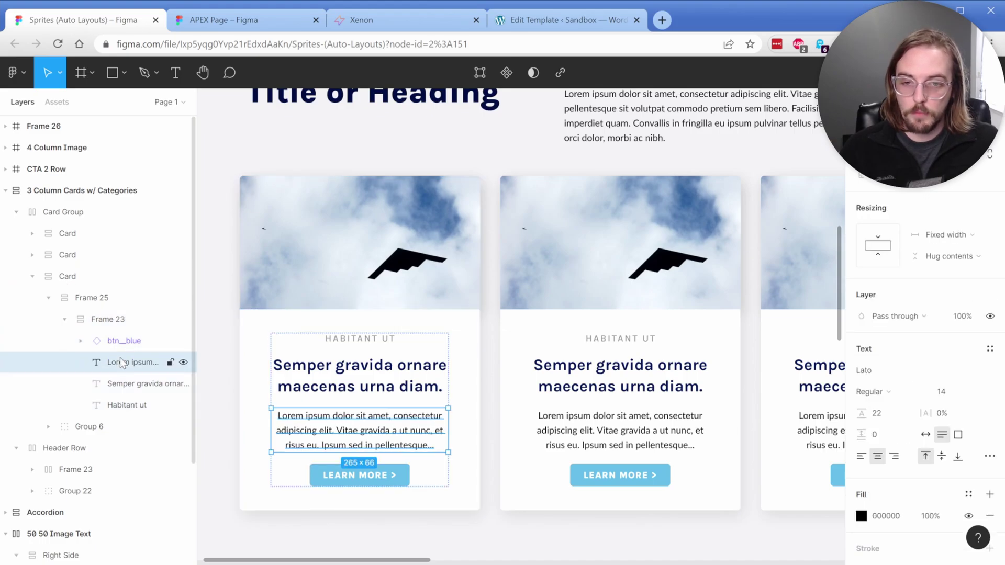
pyautogui.click(125, 384)
pyautogui.click(126, 407)
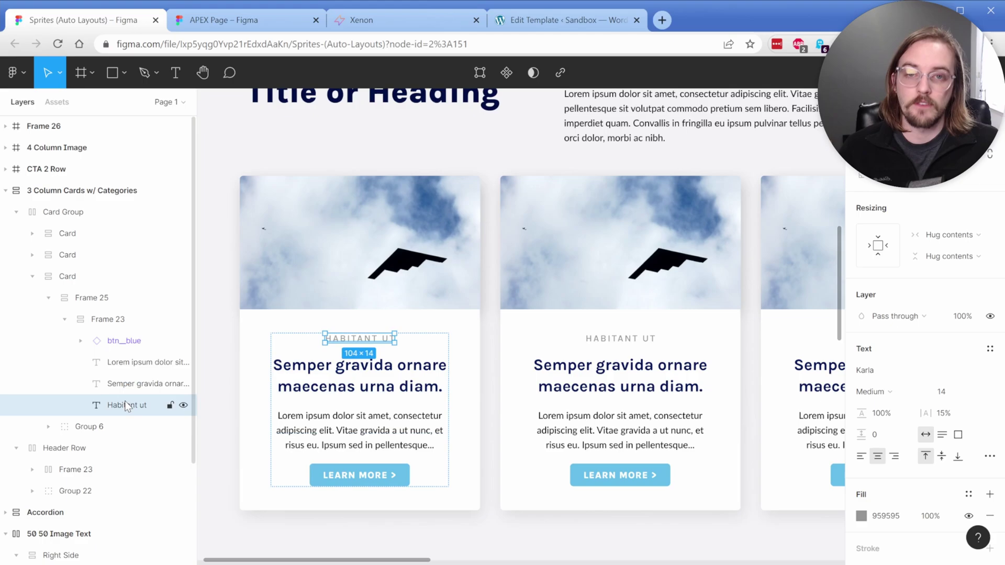
pyautogui.keyDown('ctrl'); pyautogui.scroll(-6, 410, 342); pyautogui.keyUp('ctrl')
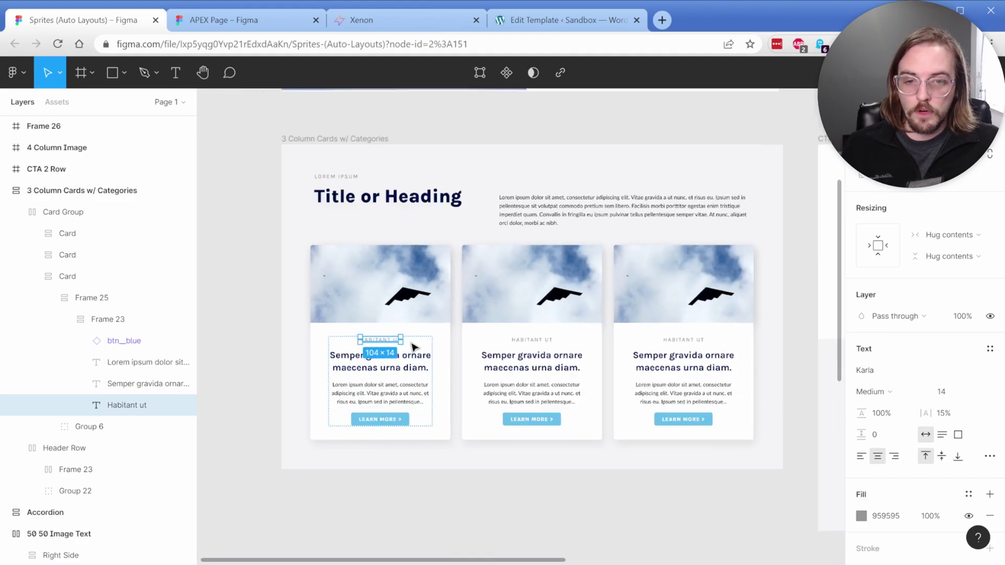
# - Pan the canvas, clear the layer selection, and select the file's document ID in the address bar
pyautogui.moveTo(323, 222); pyautogui.dragTo(270, 313)
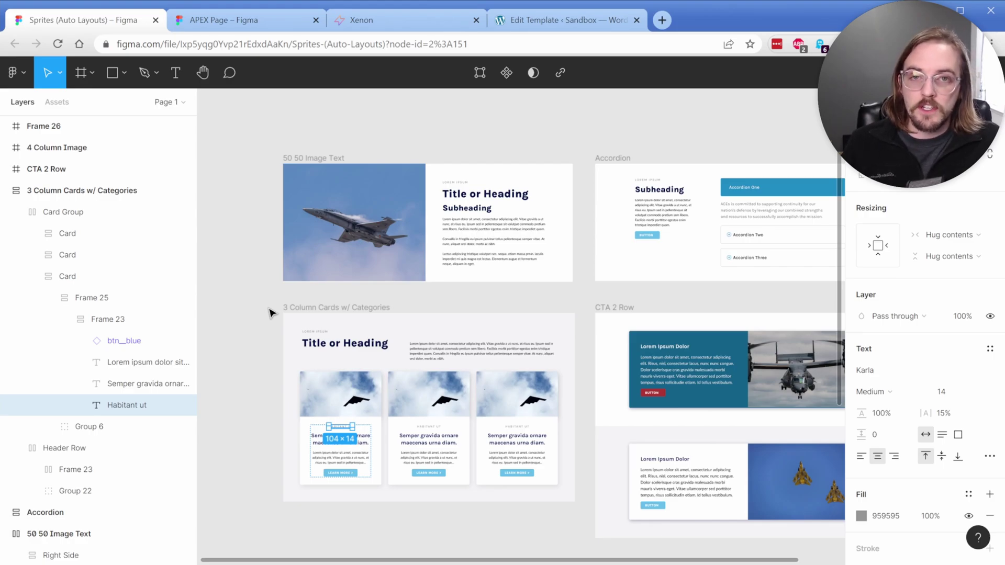
pyautogui.click(250, 278)
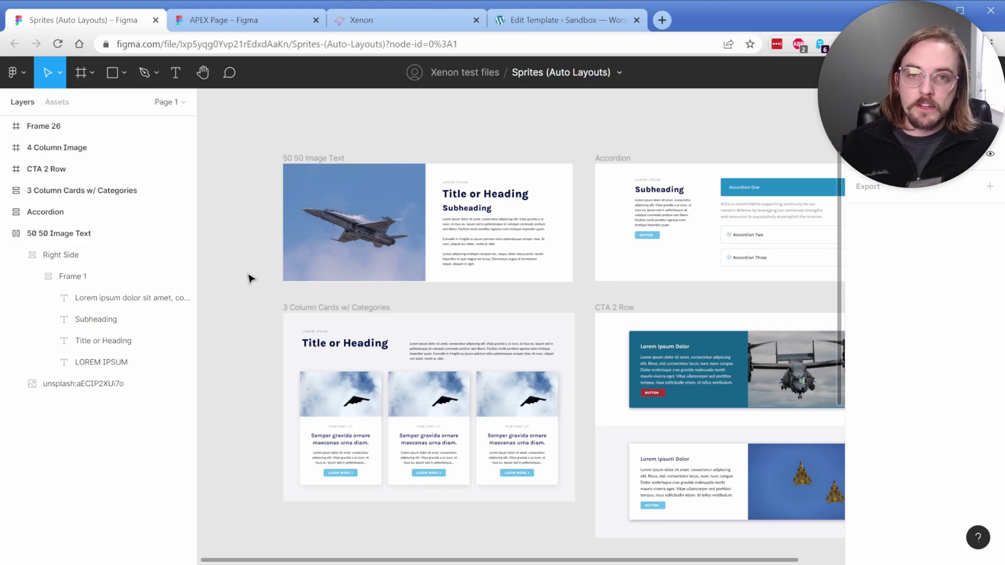
pyautogui.doubleClick(234, 44)
pyautogui.hotkey('ctrl', 'c')
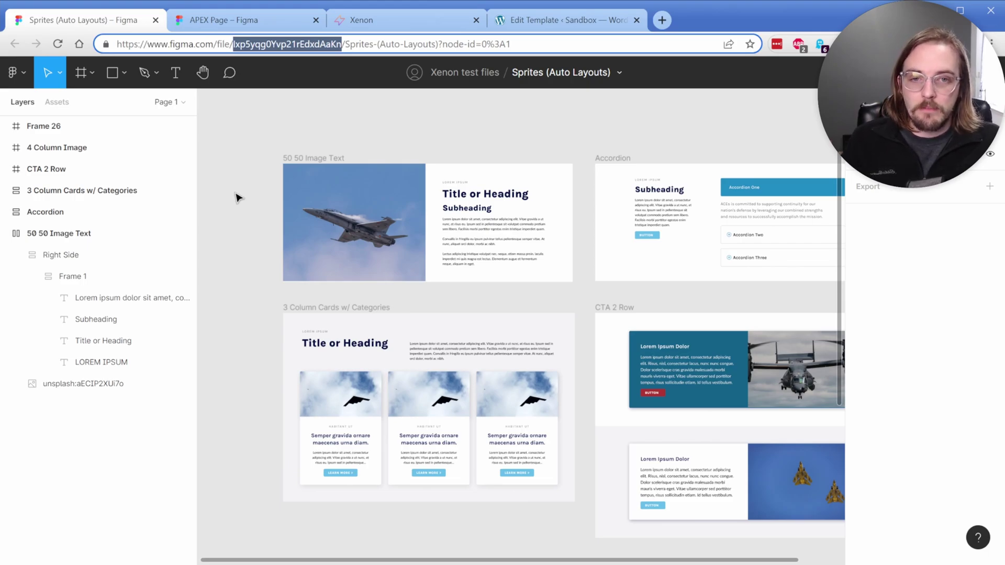
# - Paste the Figma file's ID into Xenon's Figma Document Id field
pyautogui.click(360, 25)
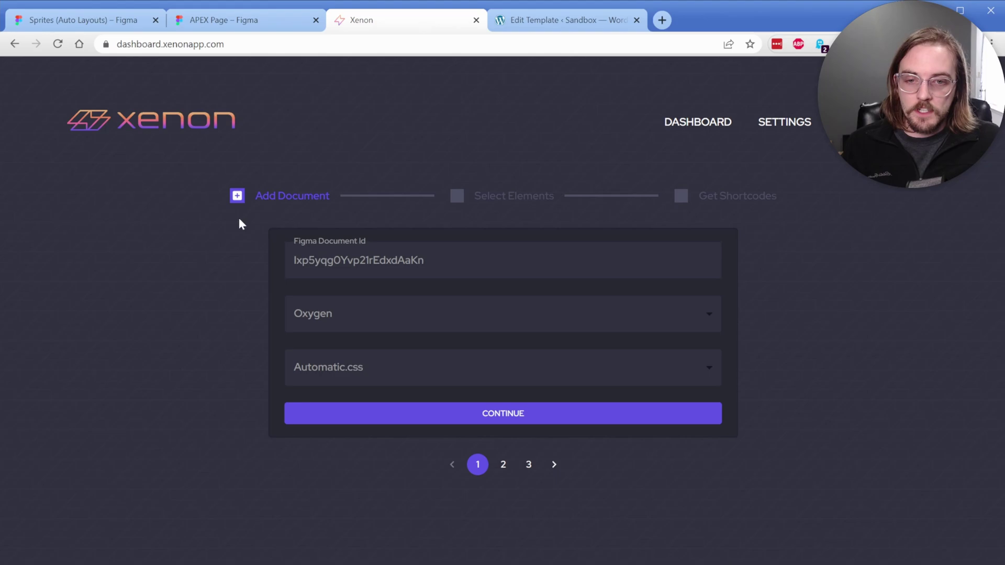
pyautogui.click(359, 260)
pyautogui.hotkey('ctrl', 'a')
pyautogui.hotkey('ctrl', 'v')
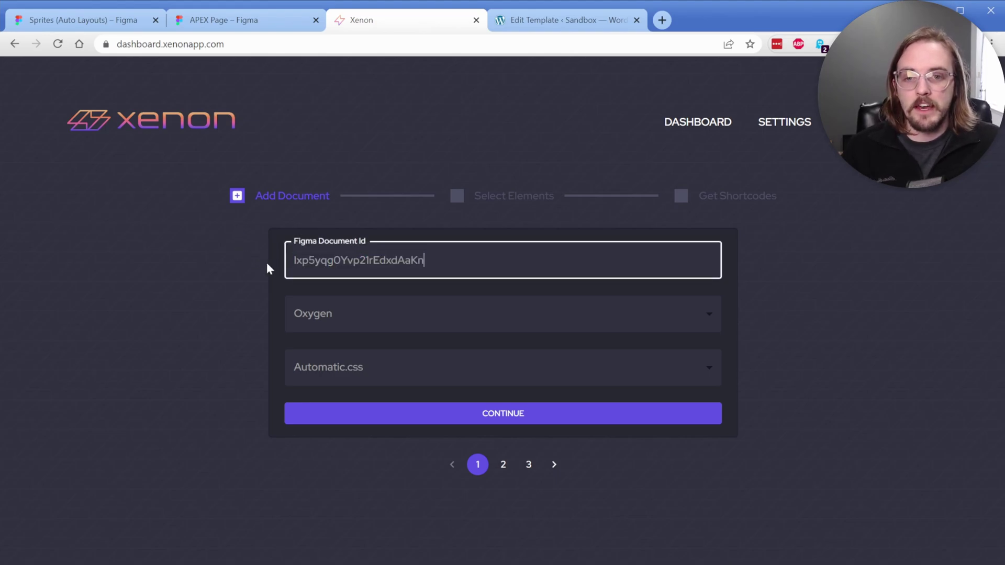
# - Choose Oxygen as the page builder and Automatic.css as the CSS framework
pyautogui.click(345, 318)
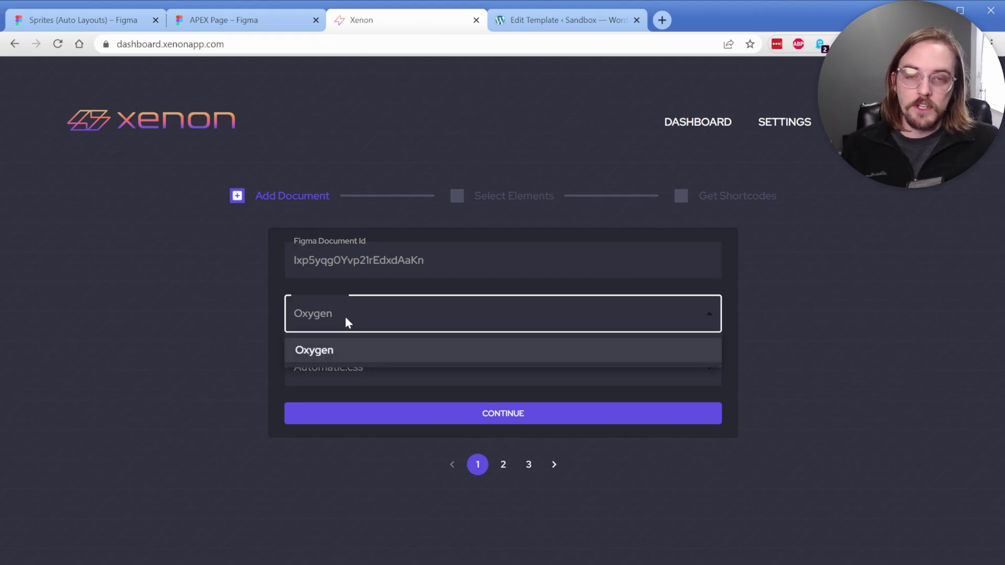
pyautogui.click(321, 351)
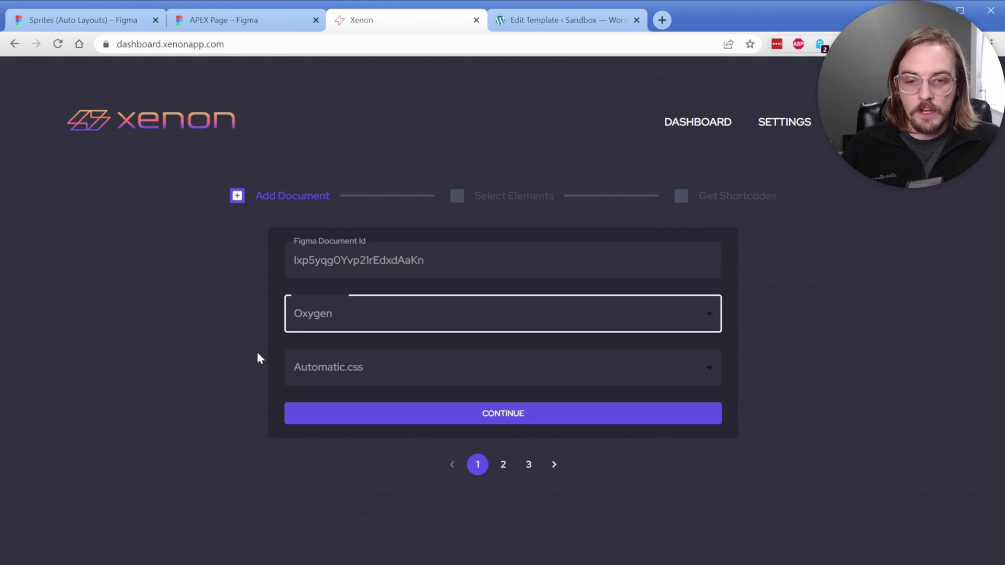
pyautogui.click(314, 374)
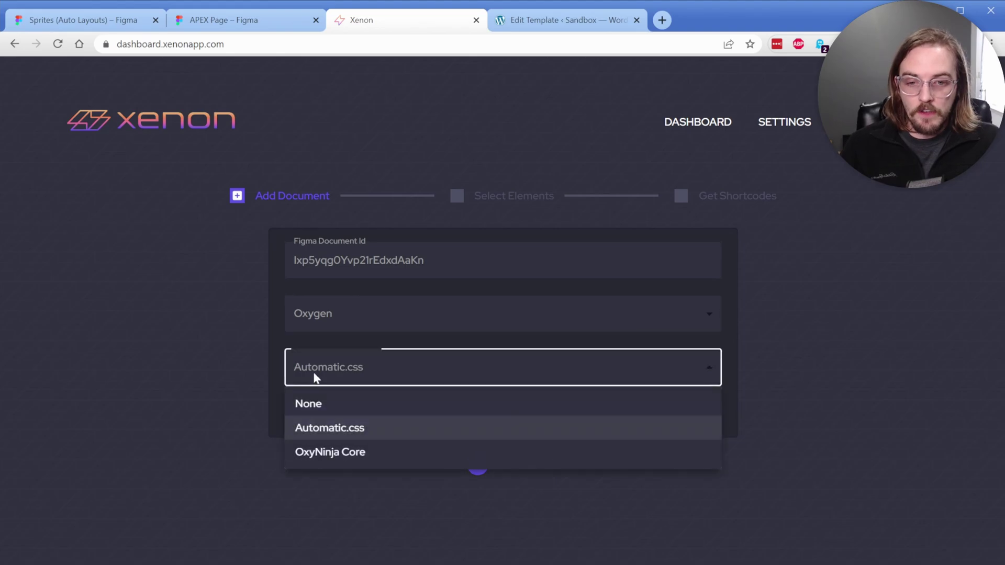
pyautogui.click(332, 427)
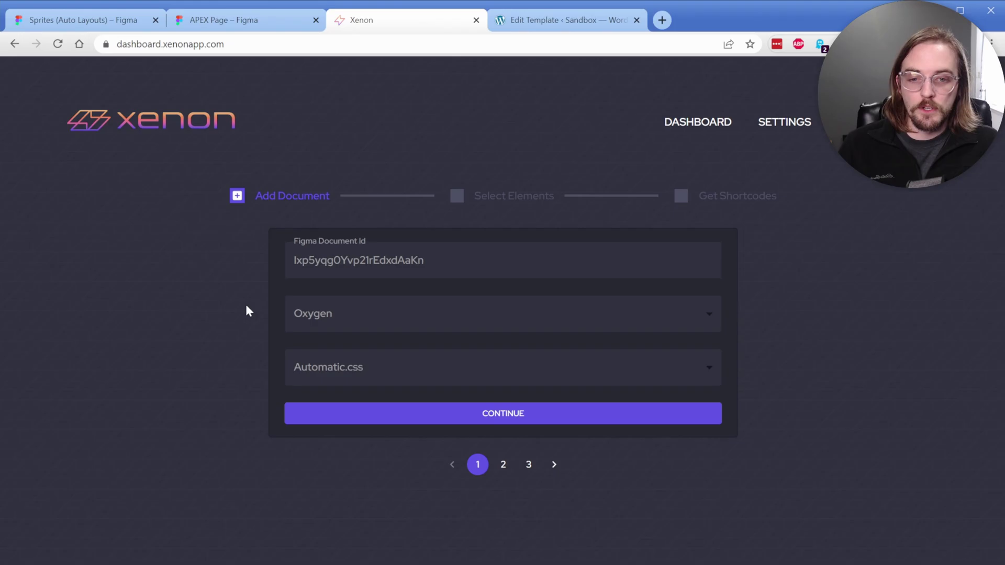
# - Continue to element selection and tick 50 50 Image Text with all its children
pyautogui.click(504, 414)
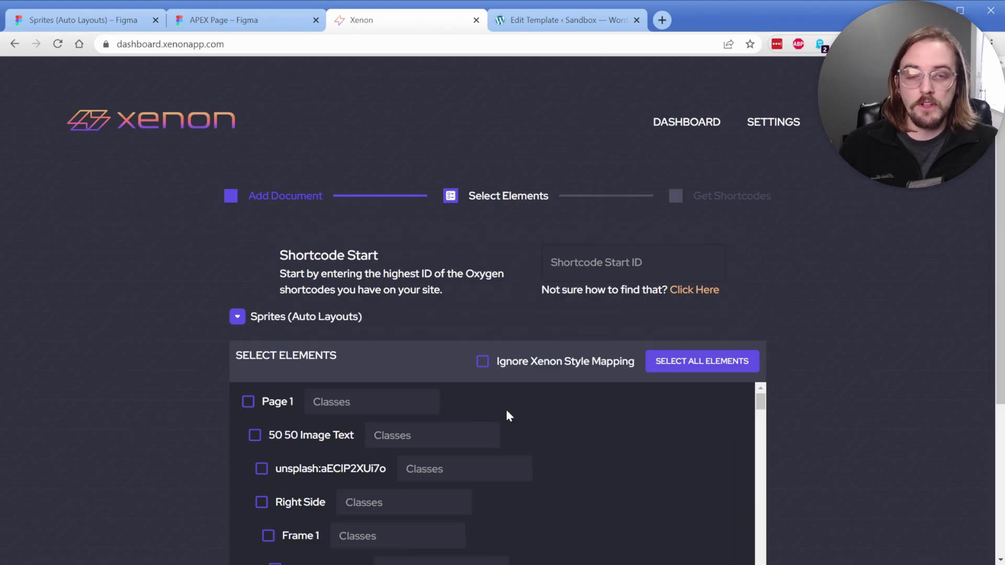
pyautogui.scroll(-4, 175, 290)
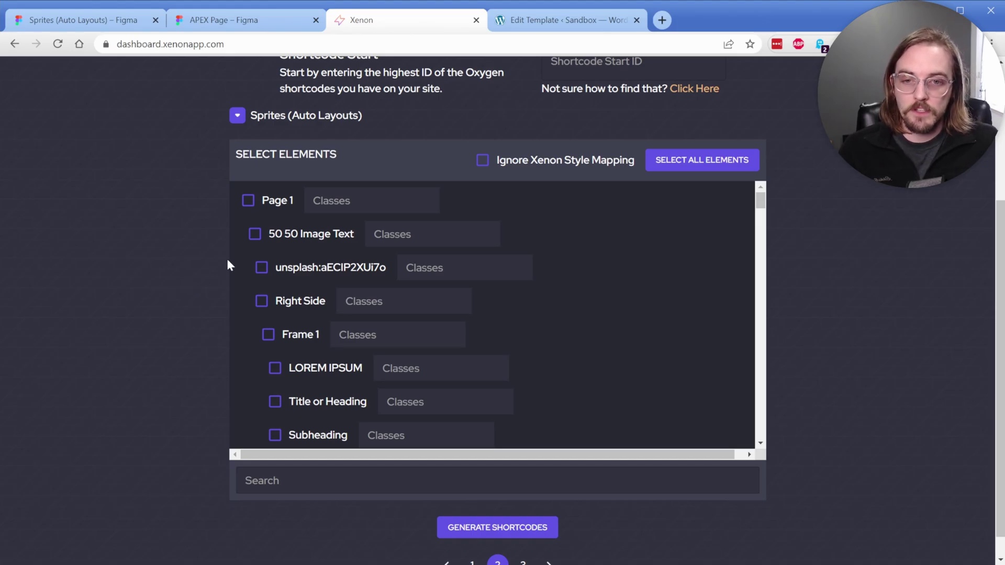
pyautogui.moveTo(758, 203)
pyautogui.mouseDown()
pyautogui.moveTo(759, 233)
pyautogui.moveTo(759, 201)
pyautogui.mouseUp()
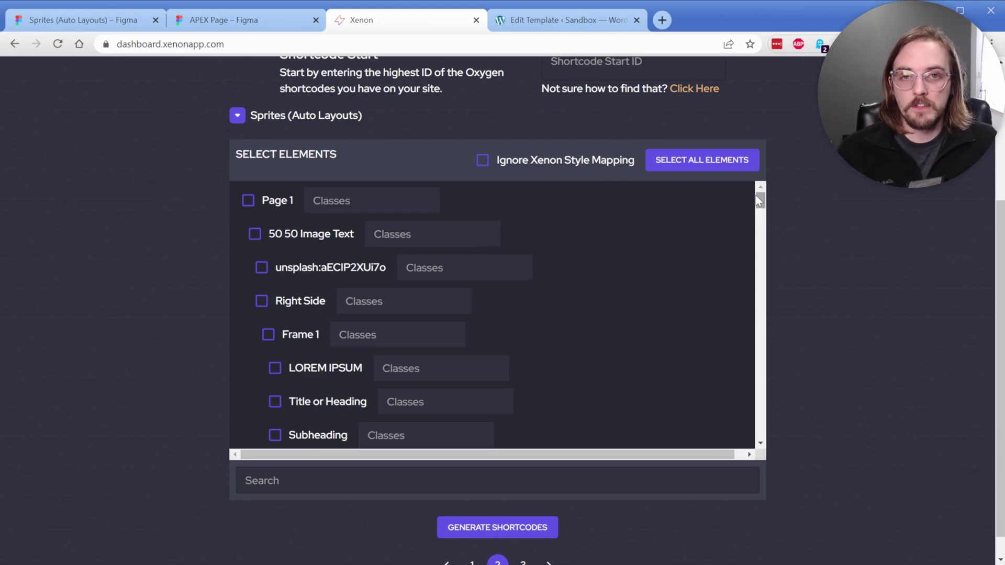
pyautogui.click(255, 235)
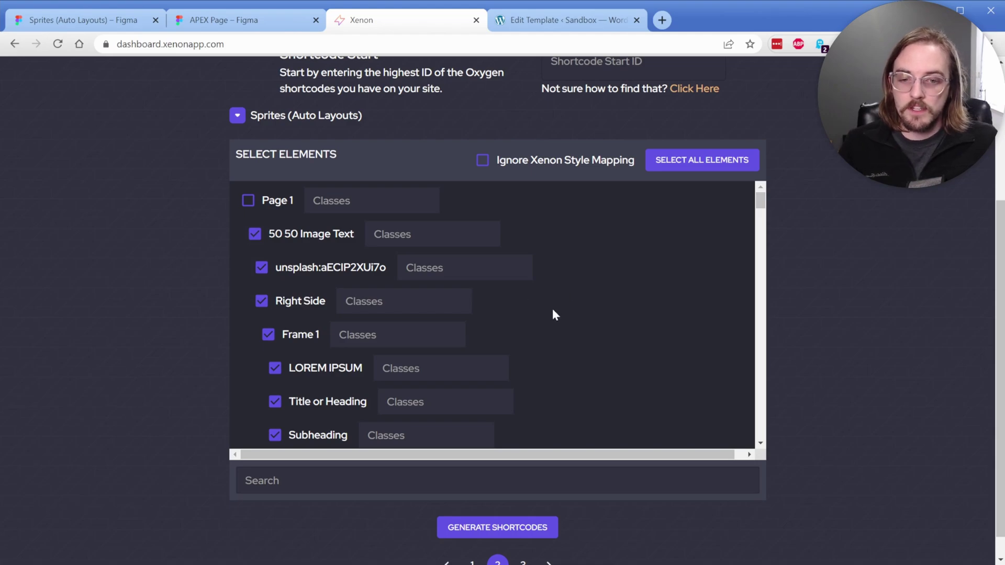
# - Search '3 c' to tick 3 Column Cards w/ Categories, clear the search, and enable Ignore Xenon Style Mapping
pyautogui.click(316, 477)
pyautogui.write('3 c')
pyautogui.click(256, 205)
pyautogui.click(326, 492)
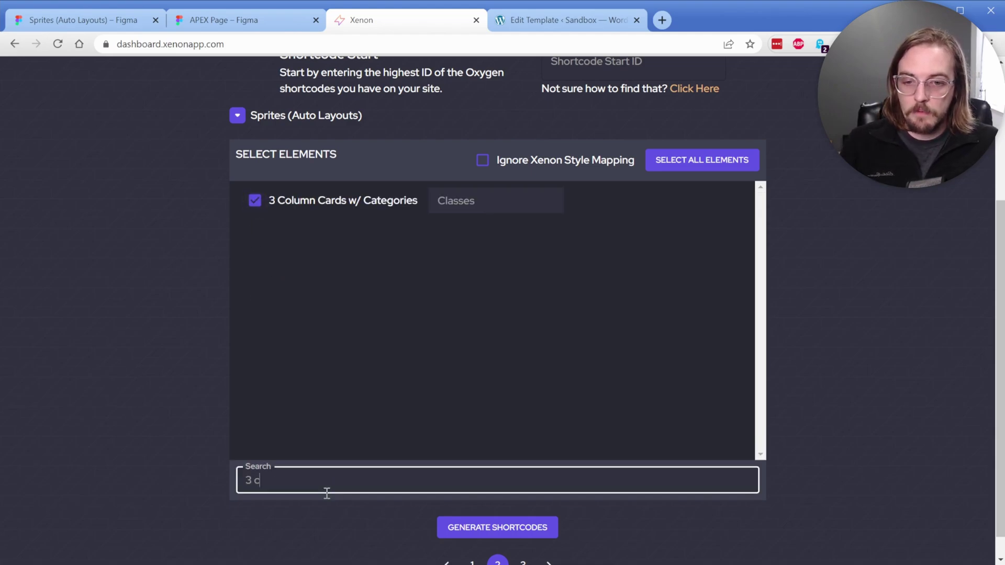
pyautogui.hotkey('ctrl', 'a')
pyautogui.press('BackSpace')
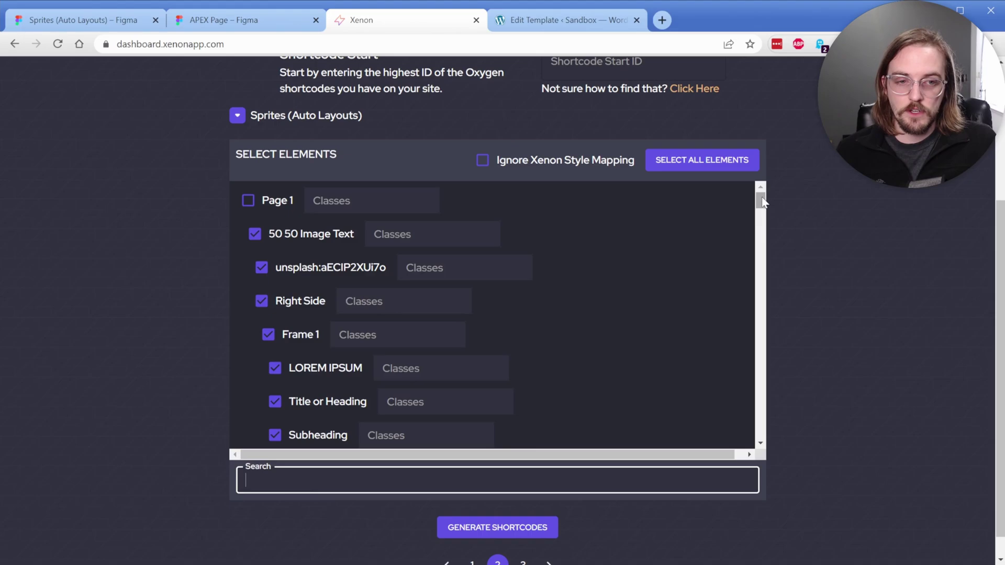
pyautogui.moveTo(762, 202)
pyautogui.mouseDown()
pyautogui.moveTo(756, 275)
pyautogui.moveTo(760, 193)
pyautogui.mouseUp()
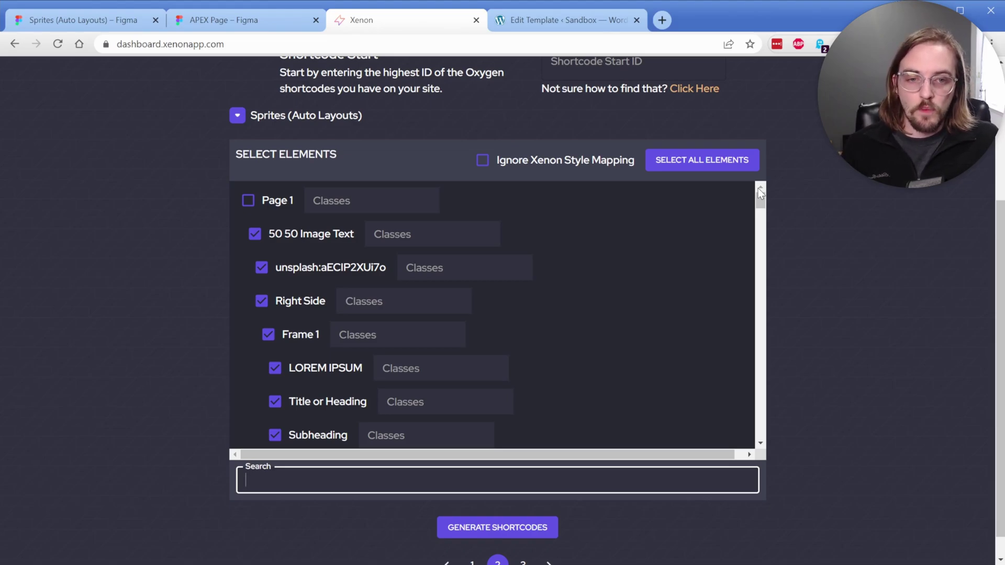
pyautogui.click(481, 164)
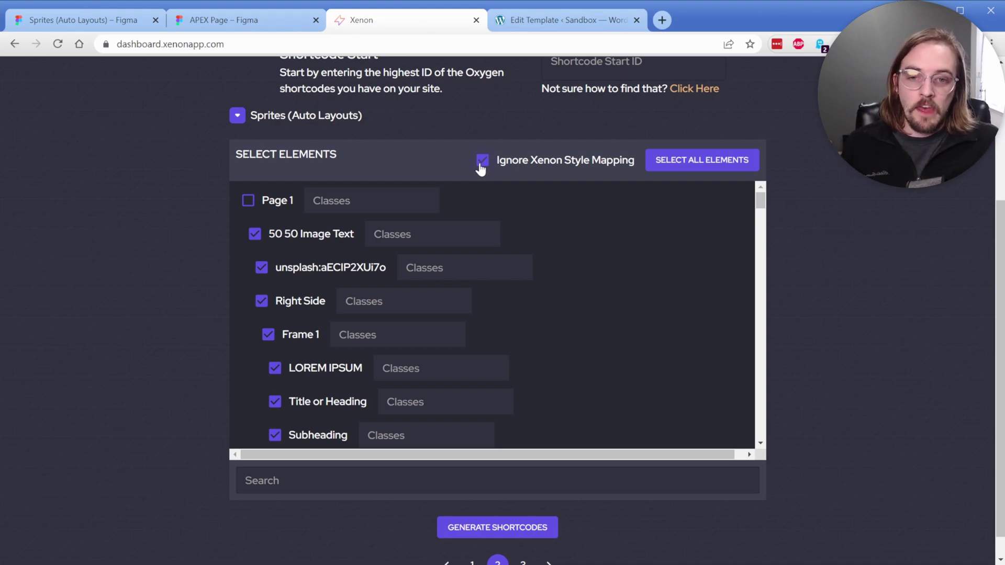
pyautogui.click(442, 231)
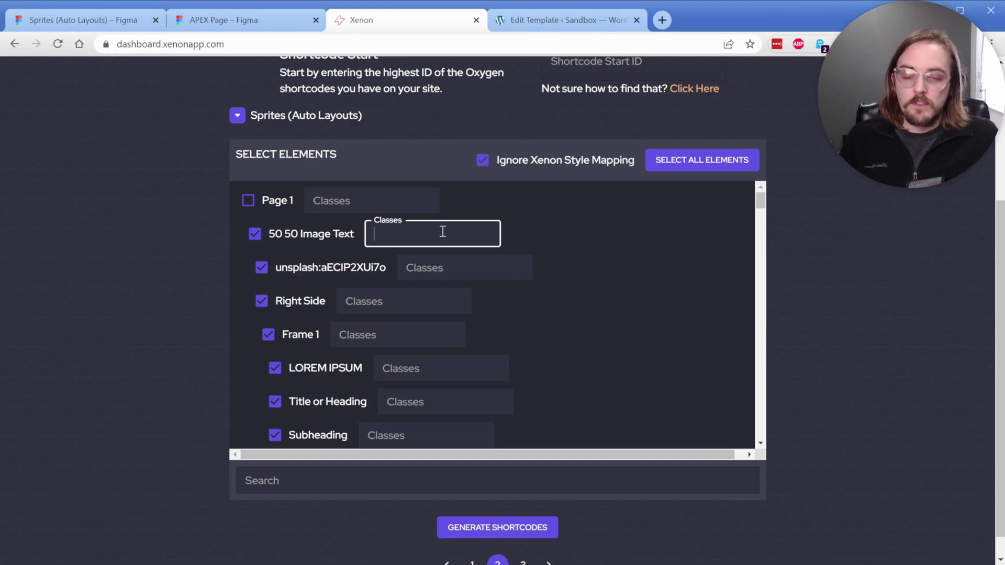
pyautogui.write('flex--')
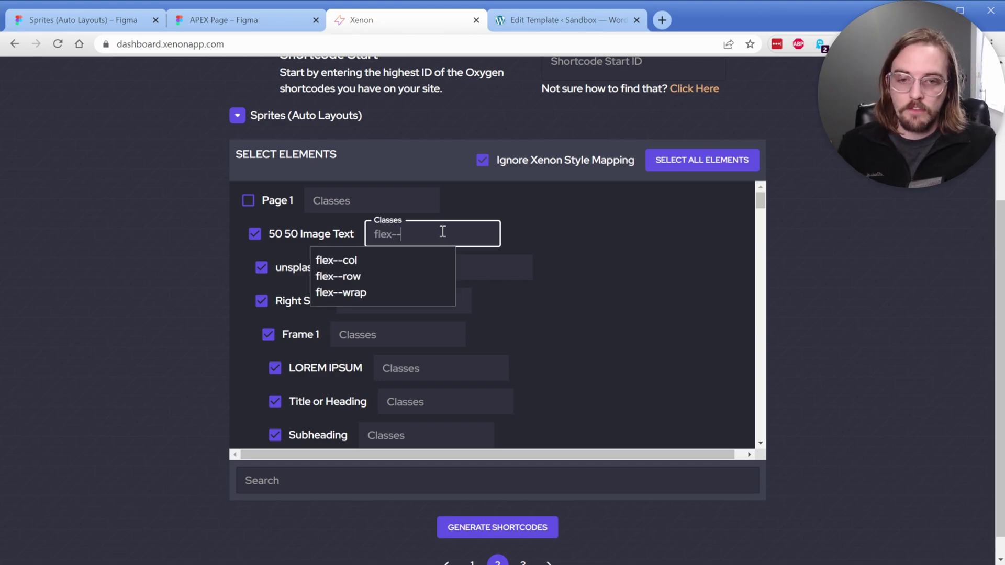
pyautogui.press('BackSpace')
pyautogui.press('BackSpace')
pyautogui.press('BackSpace')
pyautogui.press('BackSpace')
pyautogui.press('BackSpace')
pyautogui.press('BackSpace')
pyautogui.write('grid--2')
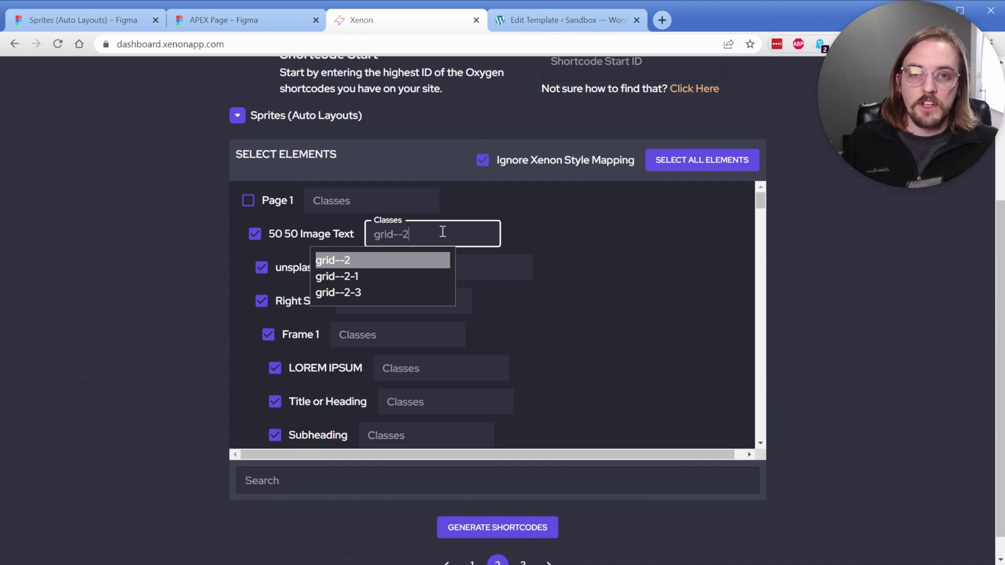
pyautogui.hotkey('ctrl', 'a')
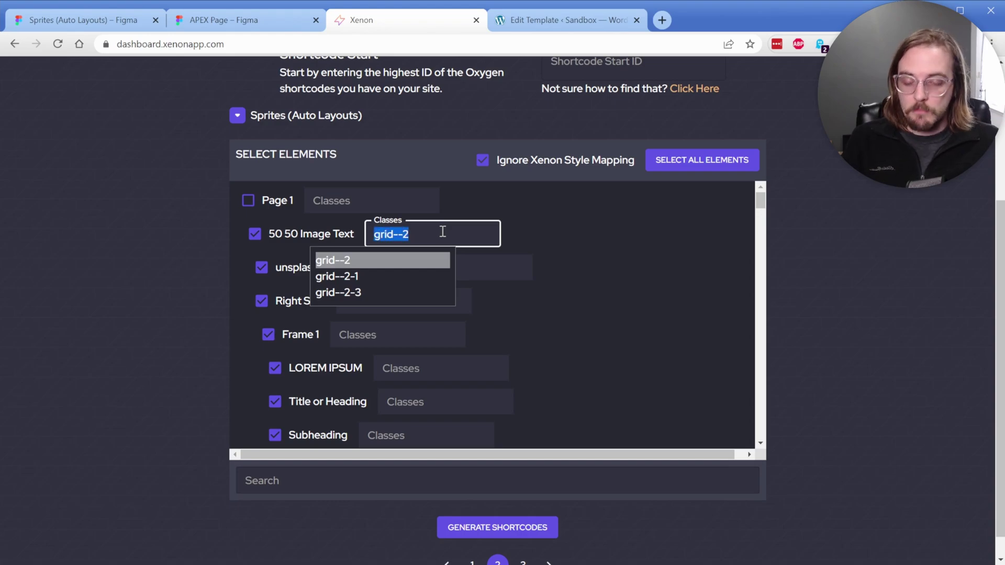
pyautogui.press('BackSpace')
pyautogui.click(169, 247)
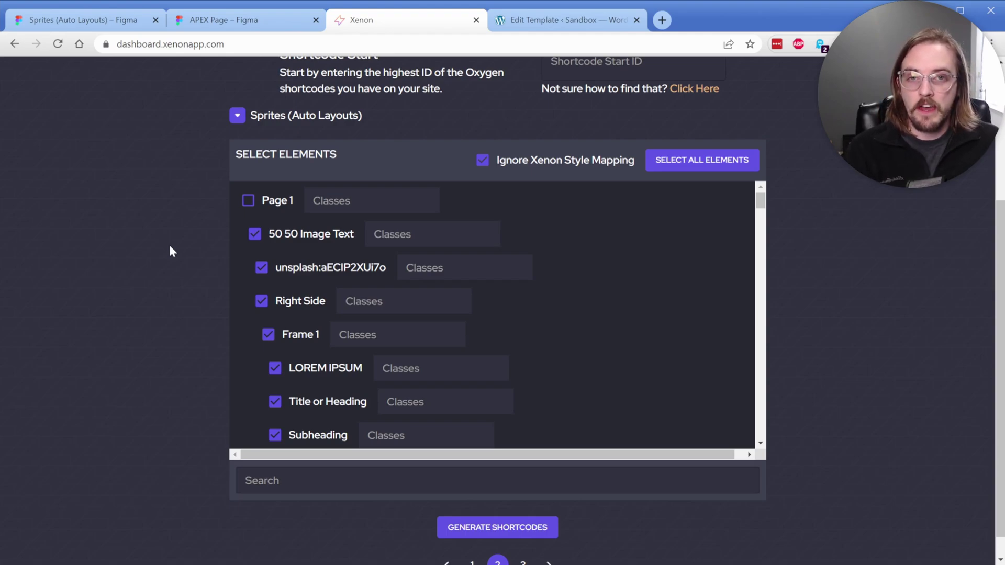
# - Generate and copy the Oxygen shortcodes, then switch to the WordPress Edit Template tab
pyautogui.scroll(-1, 169, 245)
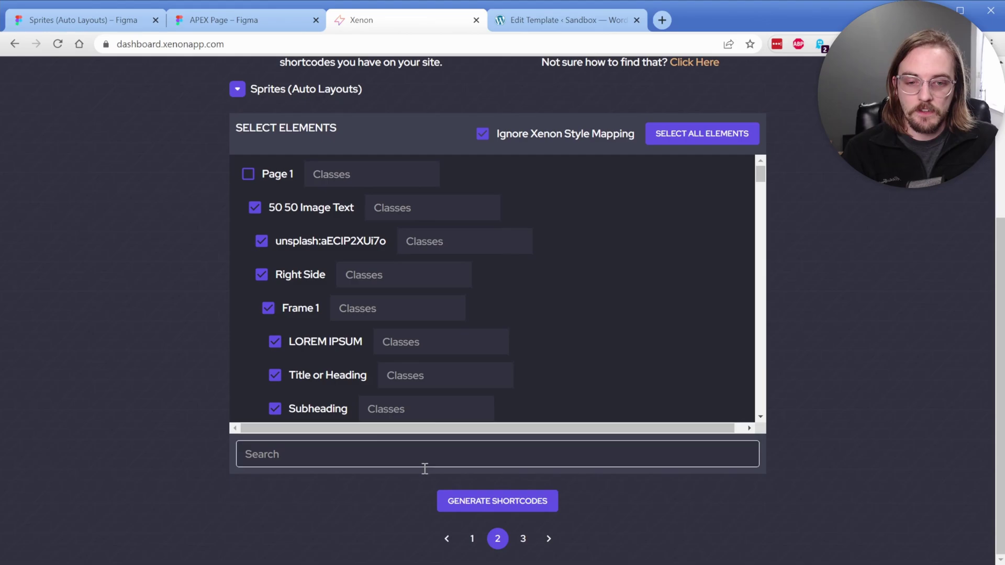
pyautogui.click(496, 503)
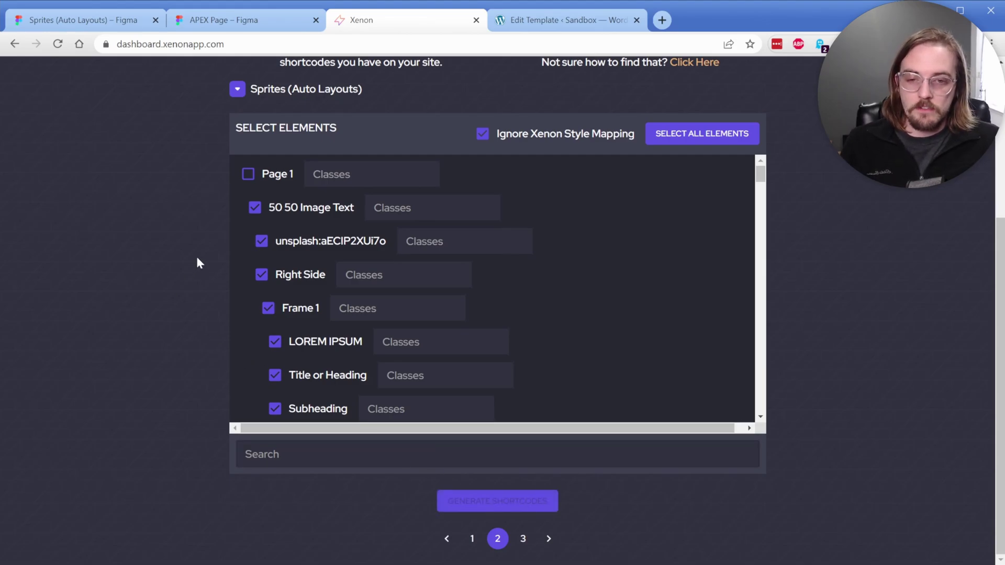
pyautogui.moveTo(794, 233)
pyautogui.mouseDown()
pyautogui.moveTo(802, 417)
pyautogui.moveTo(790, 214)
pyautogui.mouseUp()
pyautogui.click(368, 271)
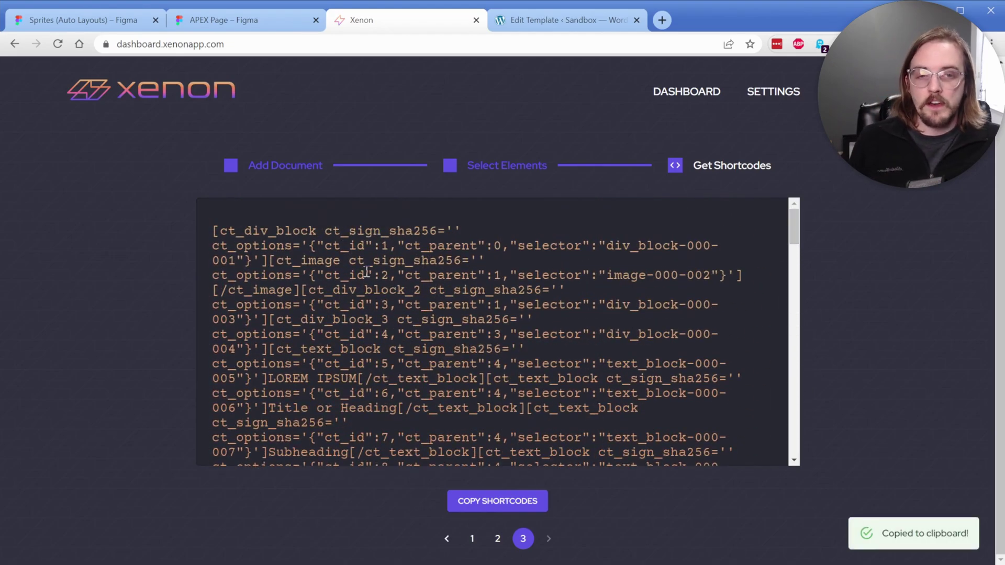
pyautogui.click(538, 20)
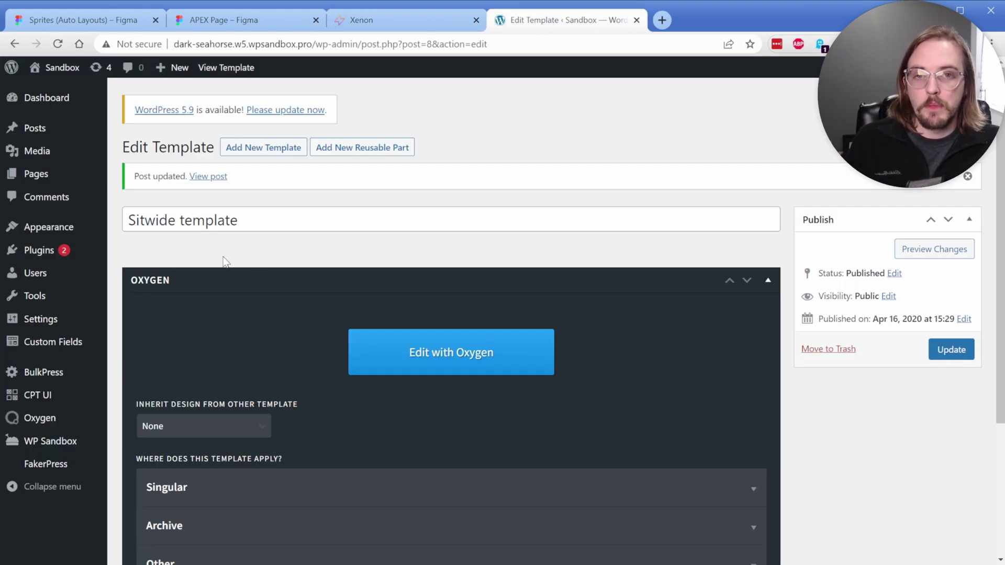
# - Paste the shortcodes into the Sitwide template's Shortcodes box, update it, and open it with Oxygen
pyautogui.scroll(-4, 224, 261)
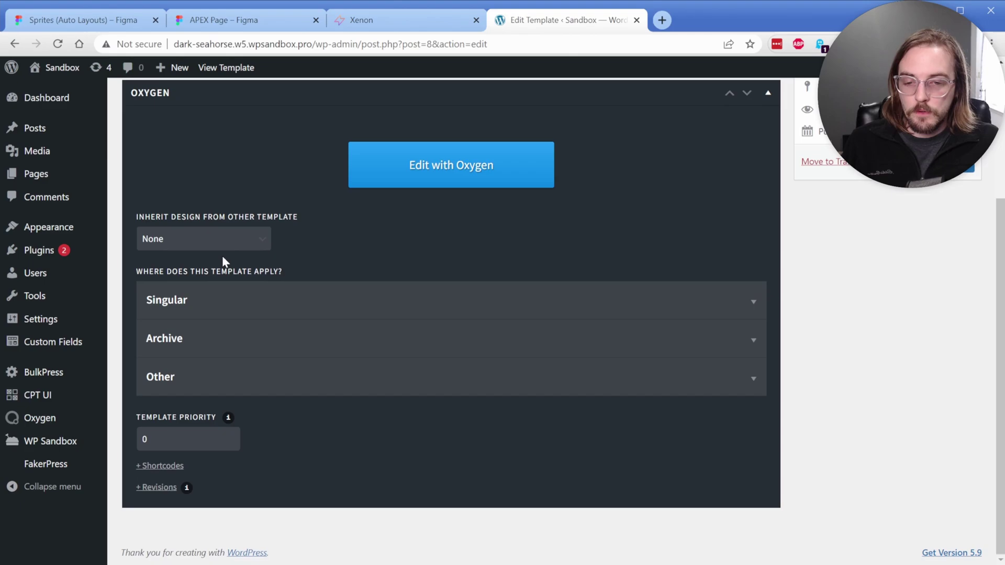
pyautogui.click(177, 467)
pyautogui.scroll(-3, 275, 397)
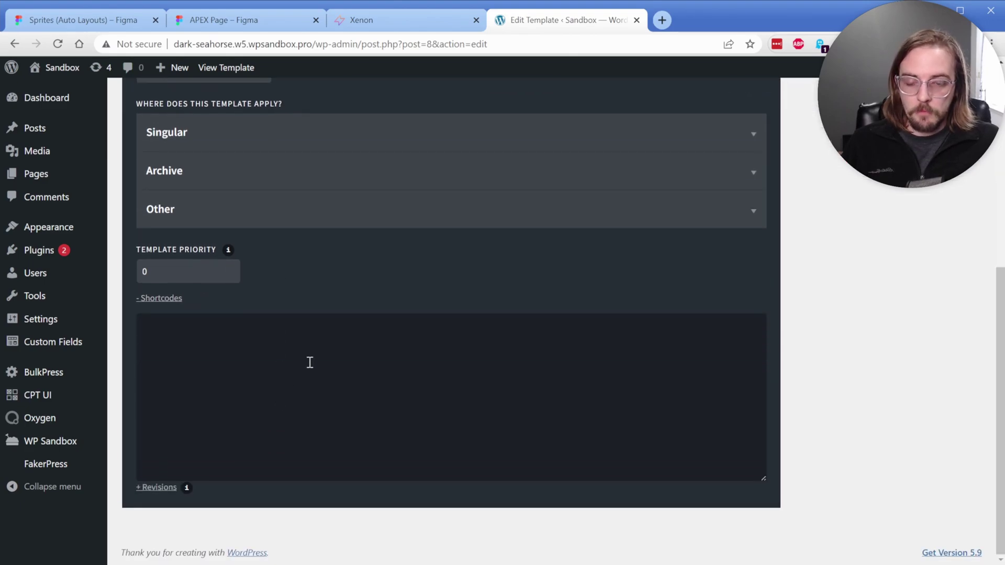
pyautogui.click(310, 363)
pyautogui.hotkey('ctrl', 'v')
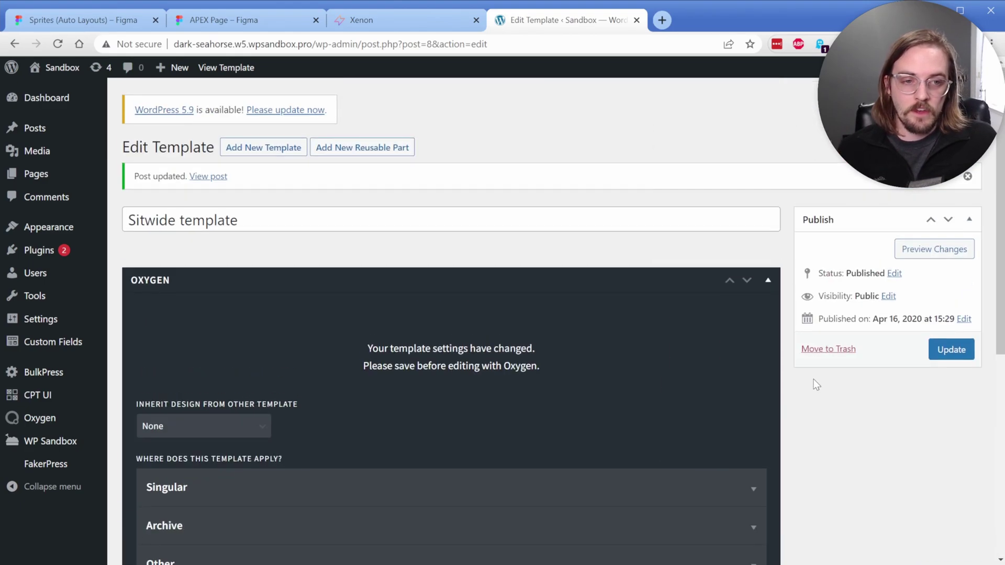
pyautogui.click(934, 351)
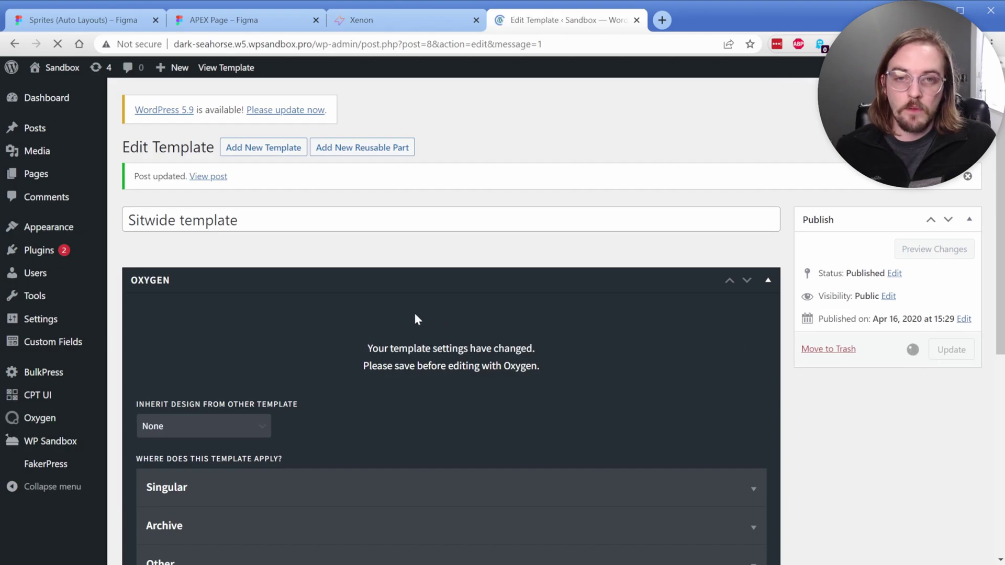
pyautogui.click(330, 338)
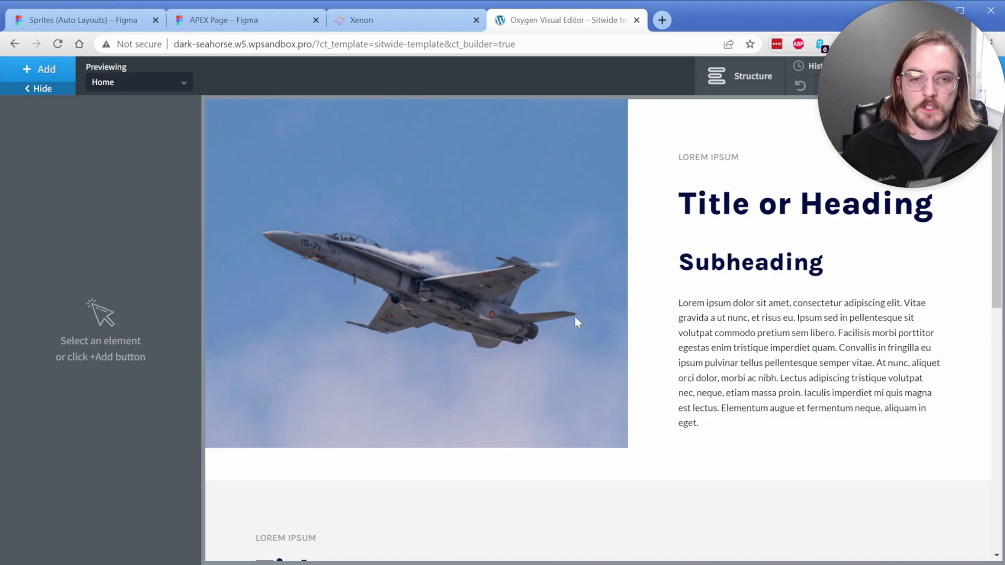
# - Expand the hero's Div (#3) and Div (#4) in Structure, inspecting the jet image and LOREM IPSUM text
pyautogui.click(654, 259)
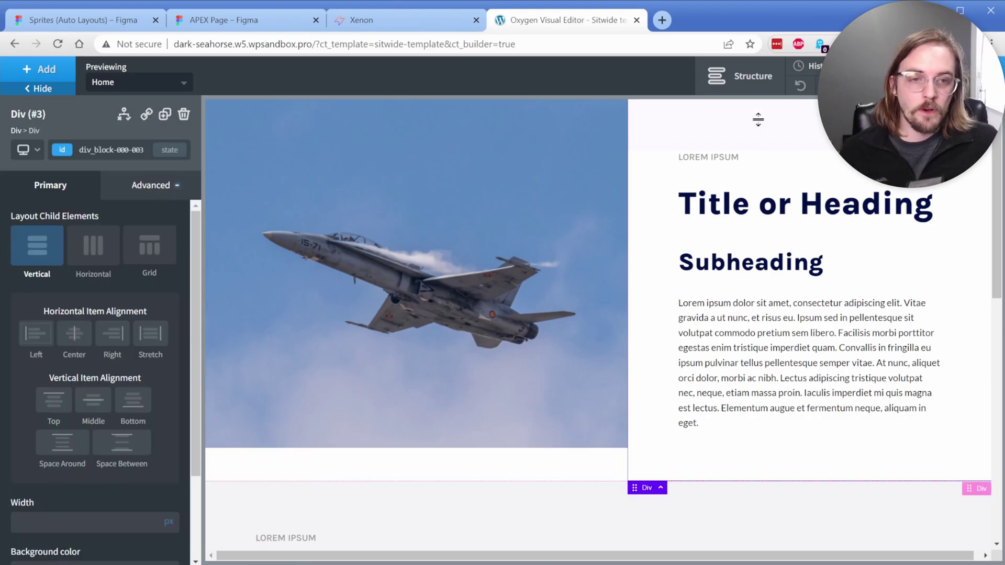
pyautogui.click(740, 76)
pyautogui.click(838, 176)
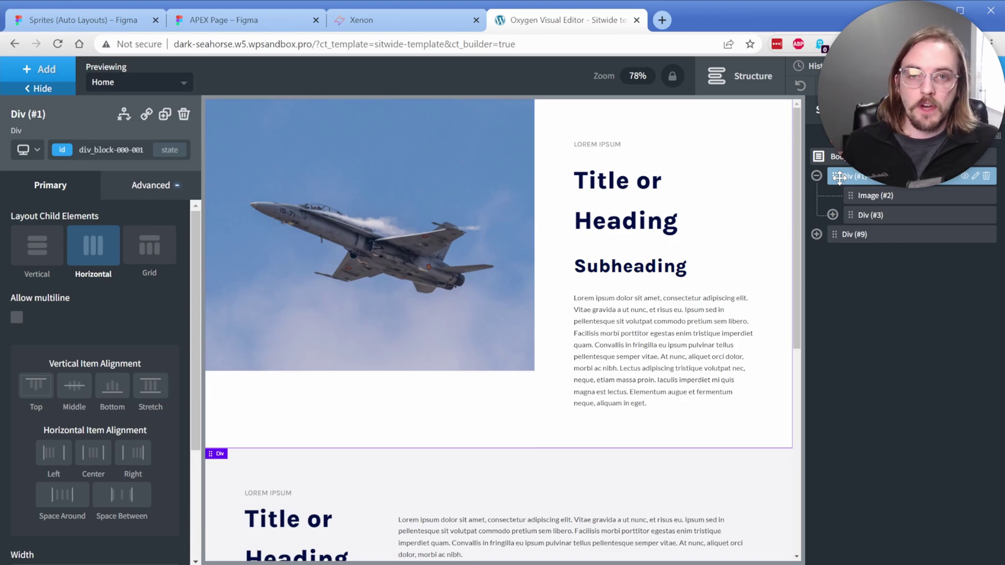
pyautogui.click(862, 199)
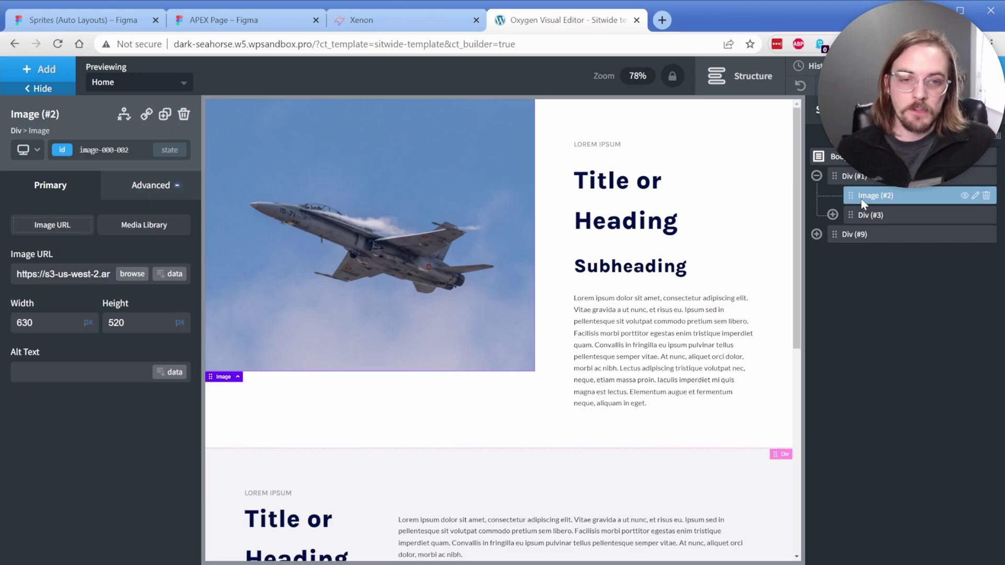
pyautogui.click(858, 219)
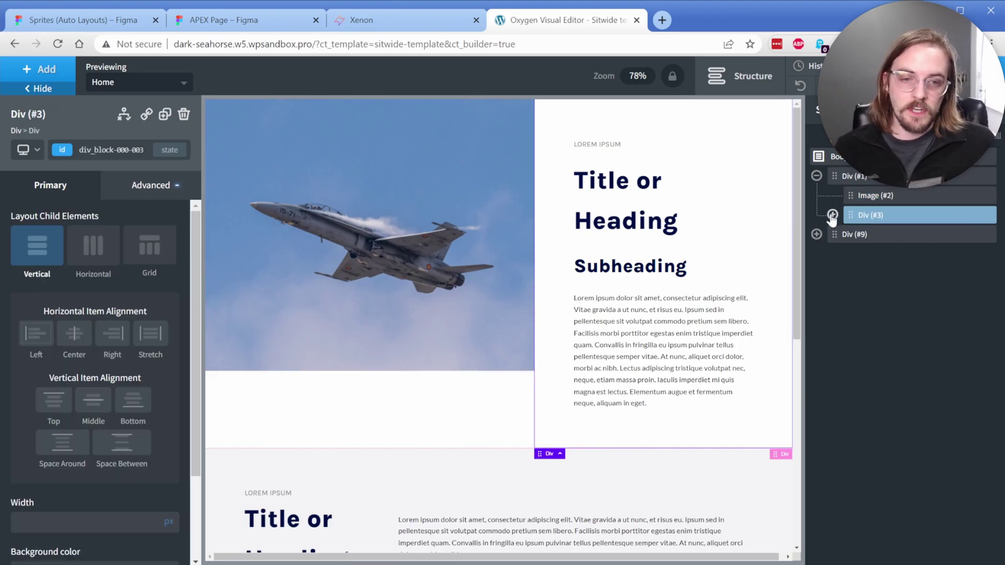
pyautogui.click(832, 214)
pyautogui.click(848, 234)
pyautogui.click(896, 257)
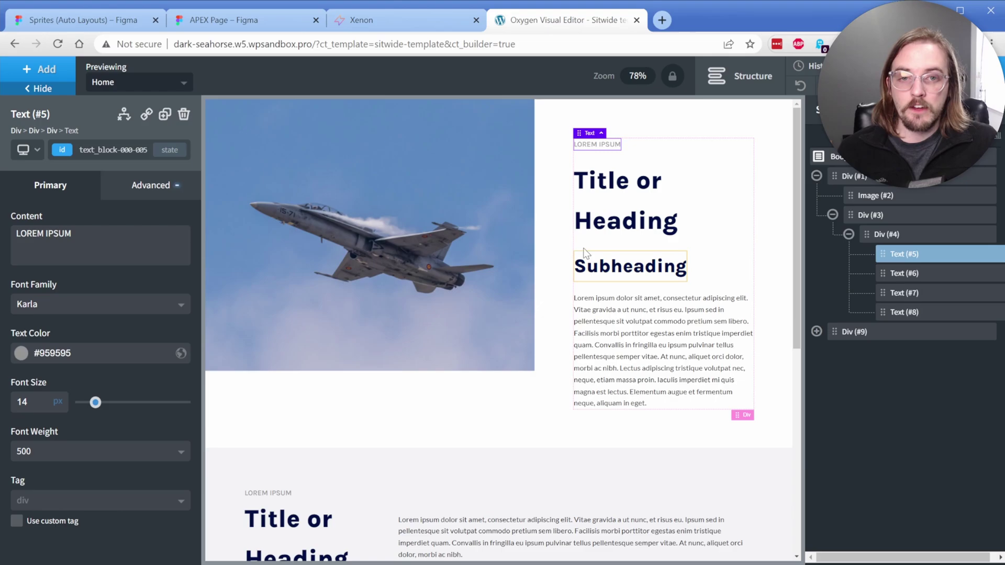
pyautogui.click(411, 211)
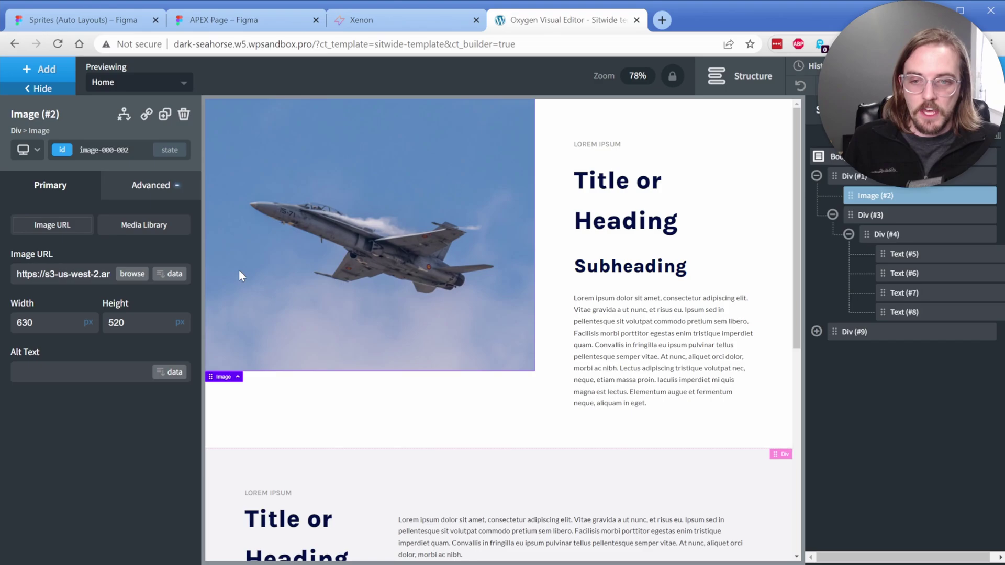
# - Select the three-card row Div (#16) and the section header above it on the canvas
pyautogui.scroll(-7, 327, 271)
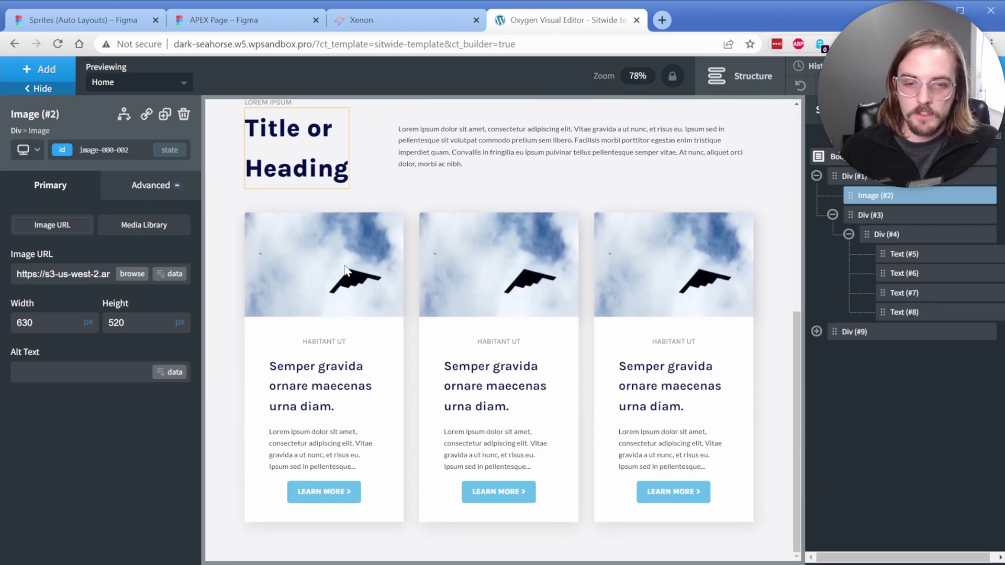
pyautogui.click(410, 320)
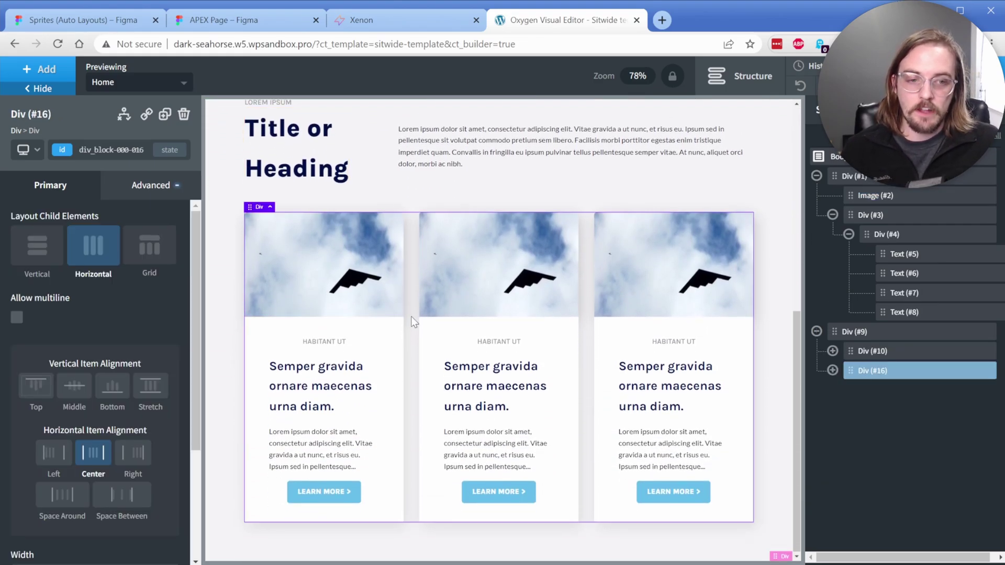
pyautogui.scroll(1, 375, 205)
pyautogui.click(381, 206)
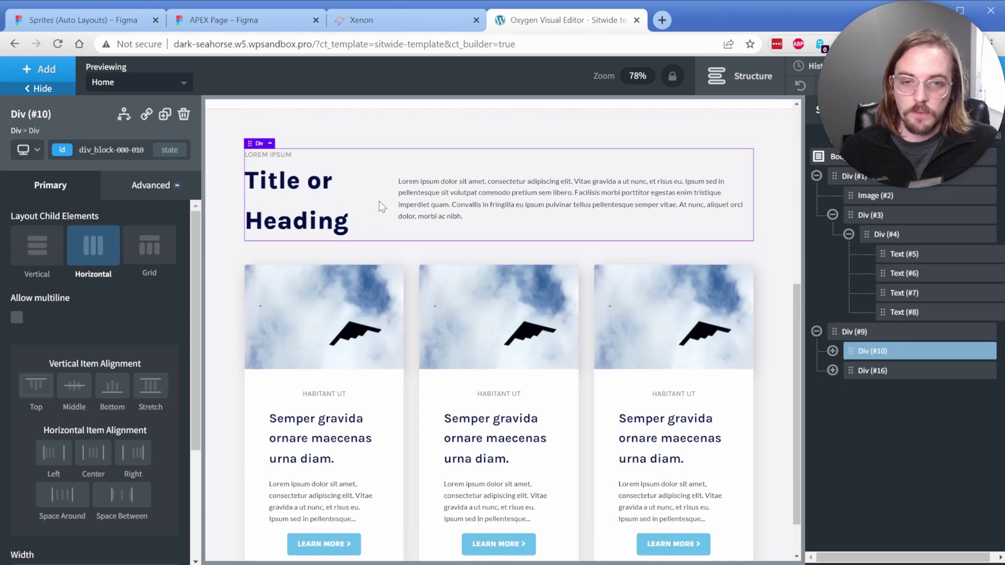
pyautogui.click(415, 289)
pyautogui.scroll(-1, 784, 354)
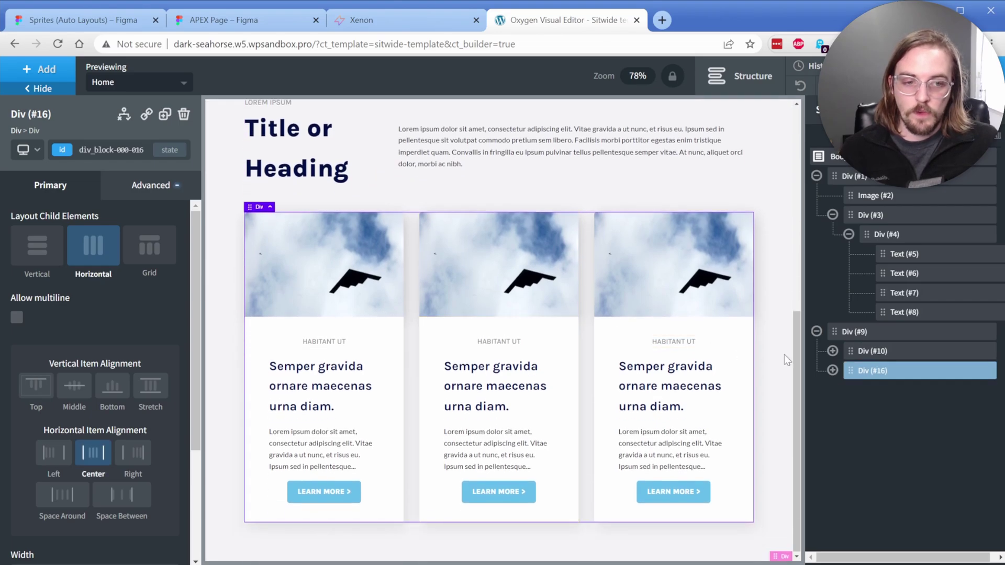
# - Expand the first card's tree down to the HABITANT UT text, then view the live site front-end
pyautogui.click(831, 371)
pyautogui.click(868, 392)
pyautogui.click(848, 391)
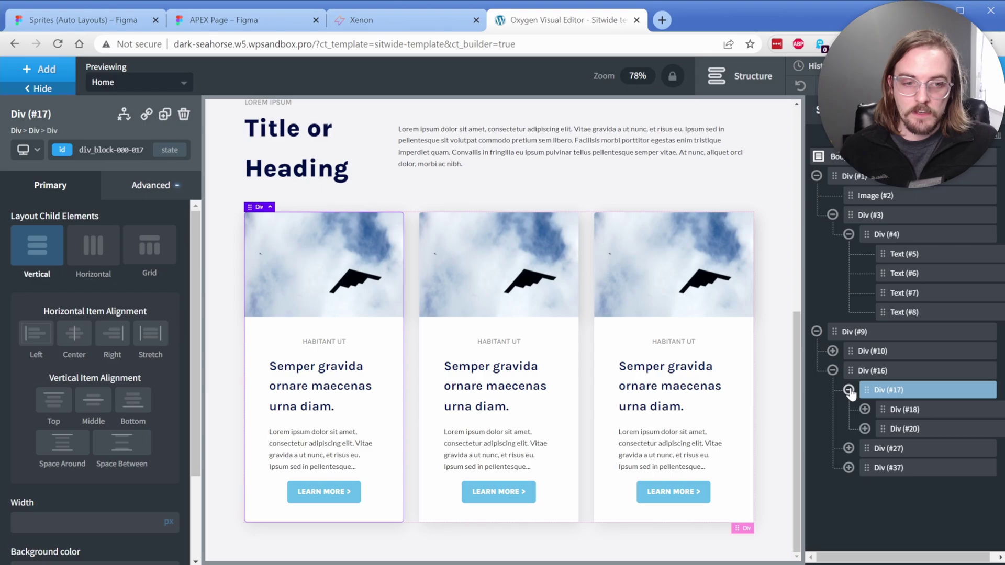
pyautogui.click(895, 410)
pyautogui.click(897, 424)
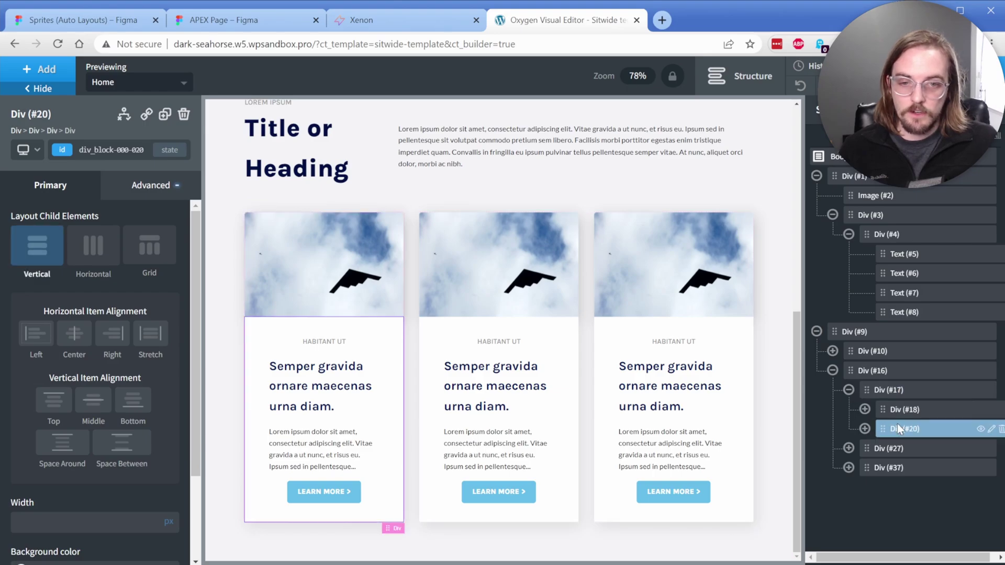
pyautogui.click(864, 429)
pyautogui.click(881, 449)
pyautogui.click(925, 468)
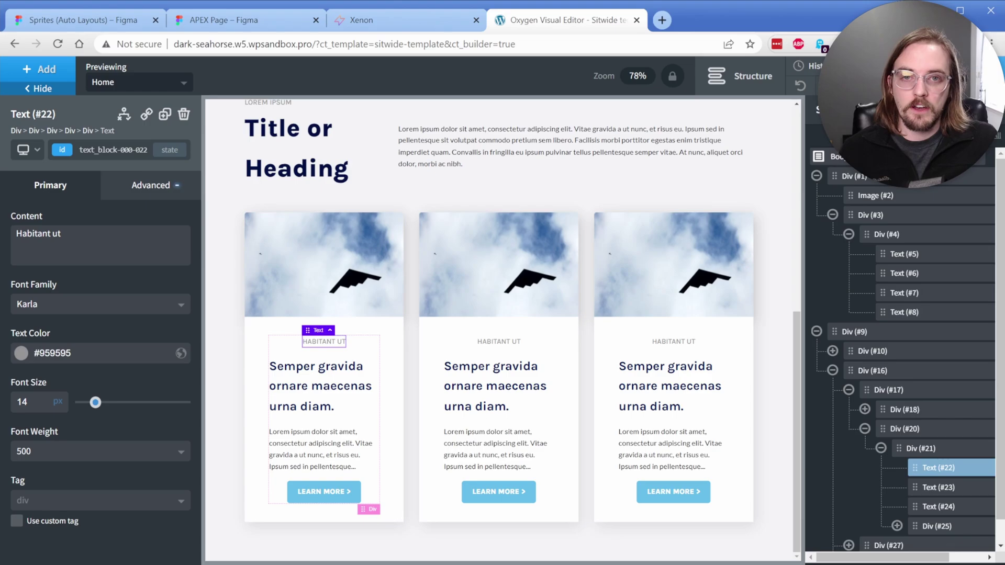
pyautogui.click(687, 23)
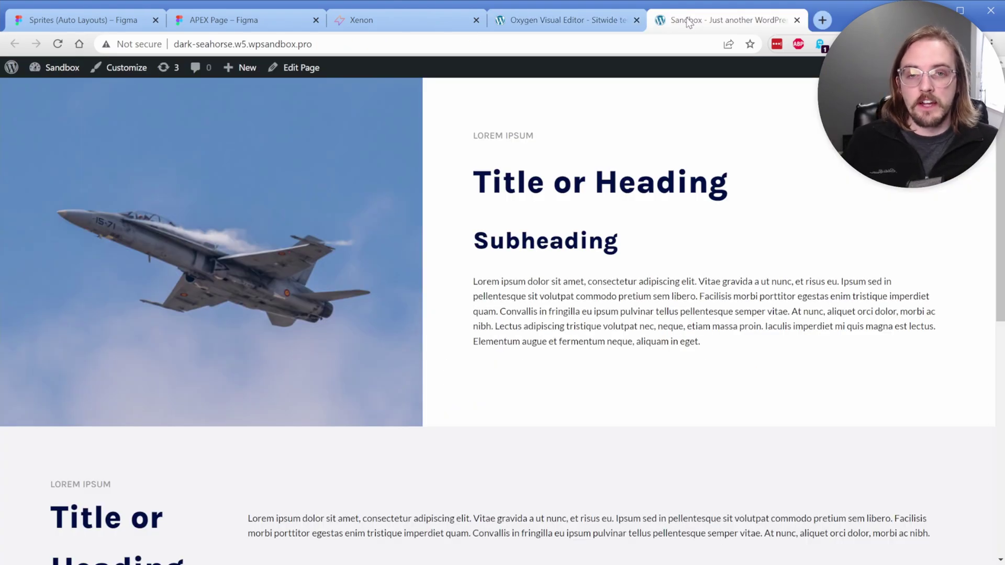
# - Check the live imported layout down to the three cards, then return to the Figma APEX Page design
pyautogui.scroll(-8, 583, 180)
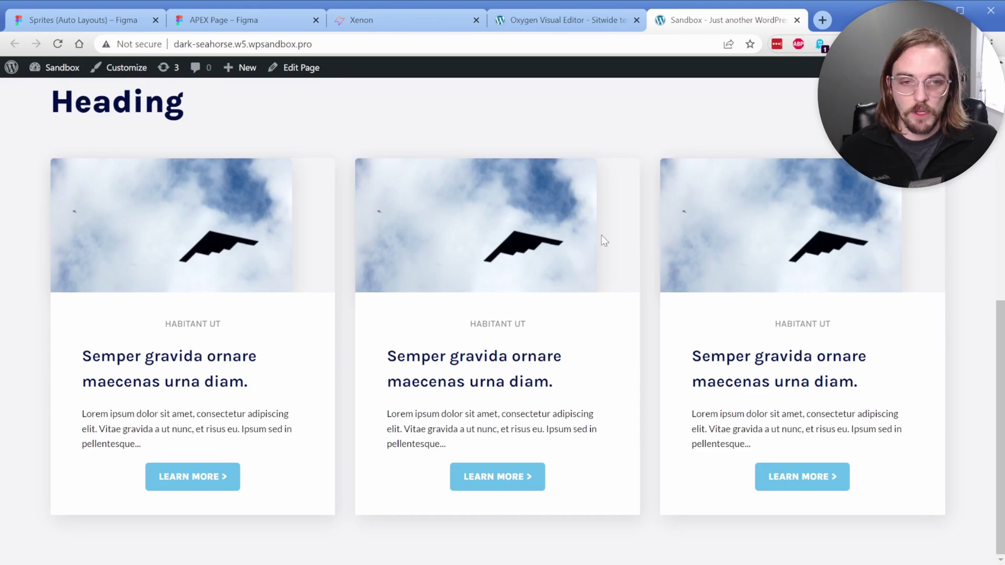
pyautogui.scroll(5, 652, 346)
pyautogui.scroll(4, 645, 212)
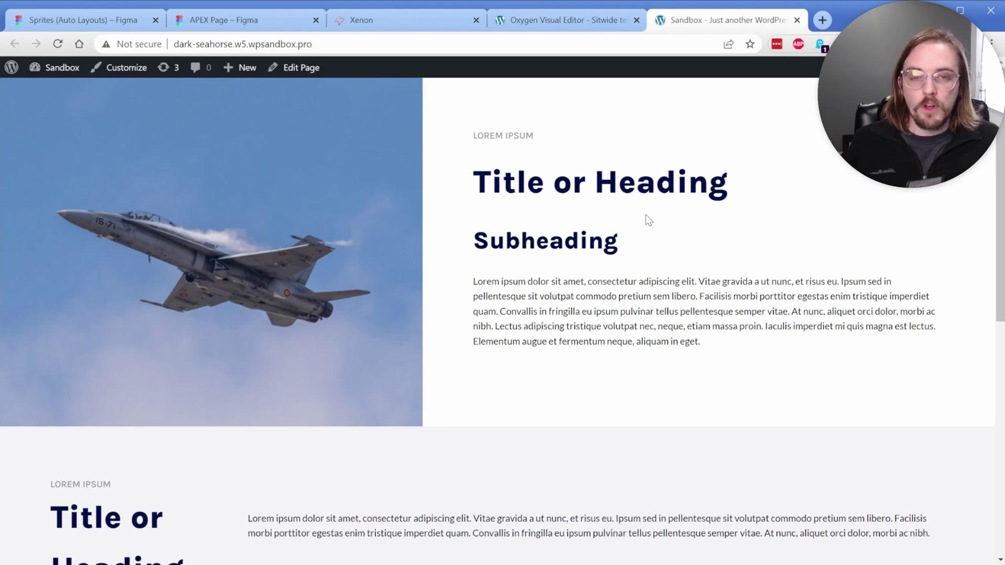
pyautogui.click(252, 20)
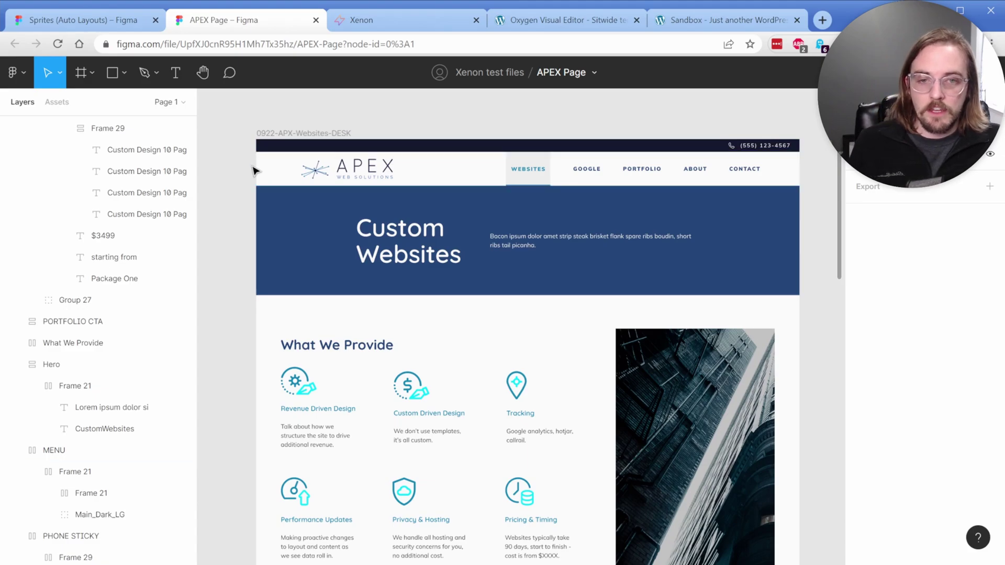
# - Scroll through the APEX Page design and select its 1440 × 90 MENU header frame
pyautogui.scroll(1, 463, 173)
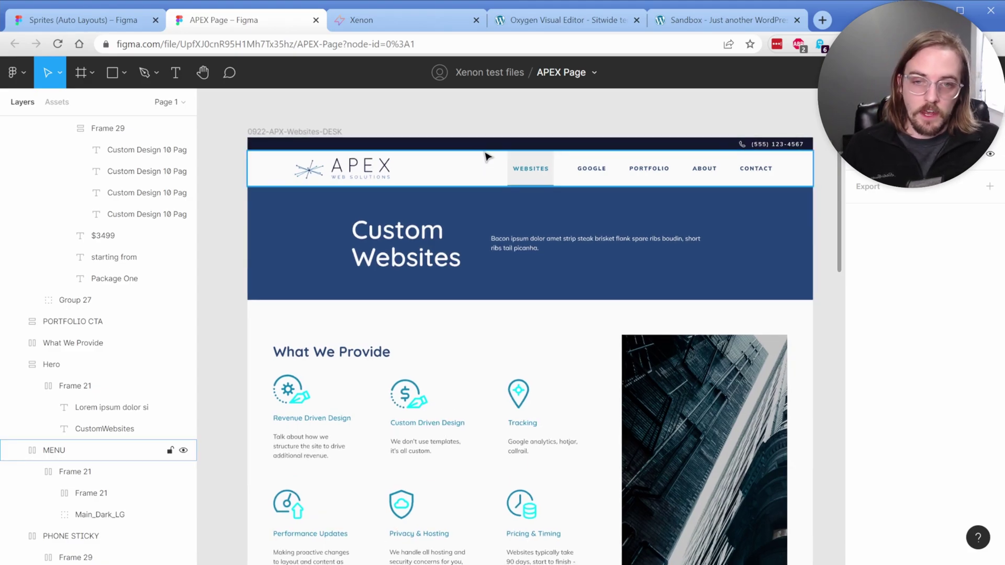
pyautogui.scroll(-5, 472, 266)
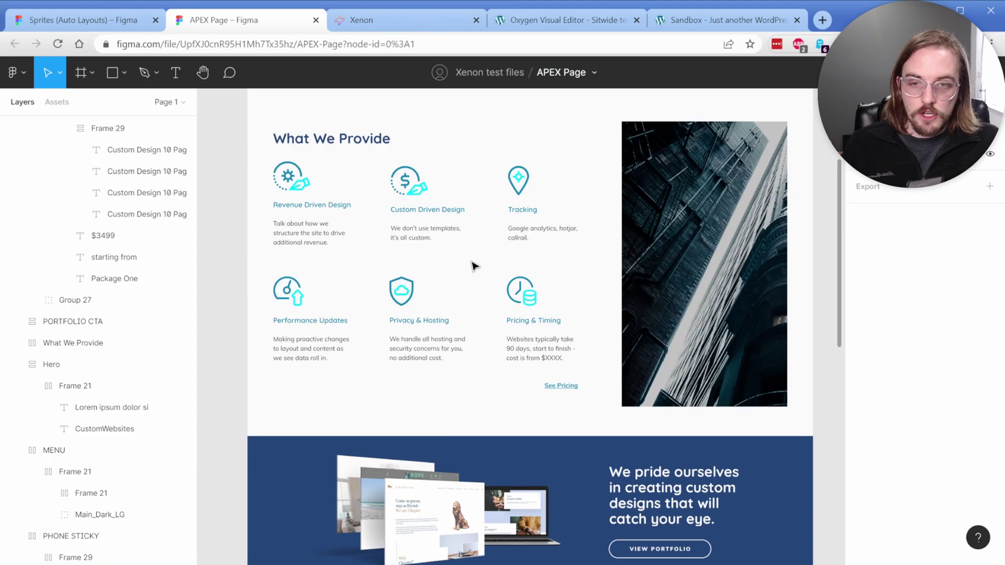
pyautogui.scroll(-6, 474, 264)
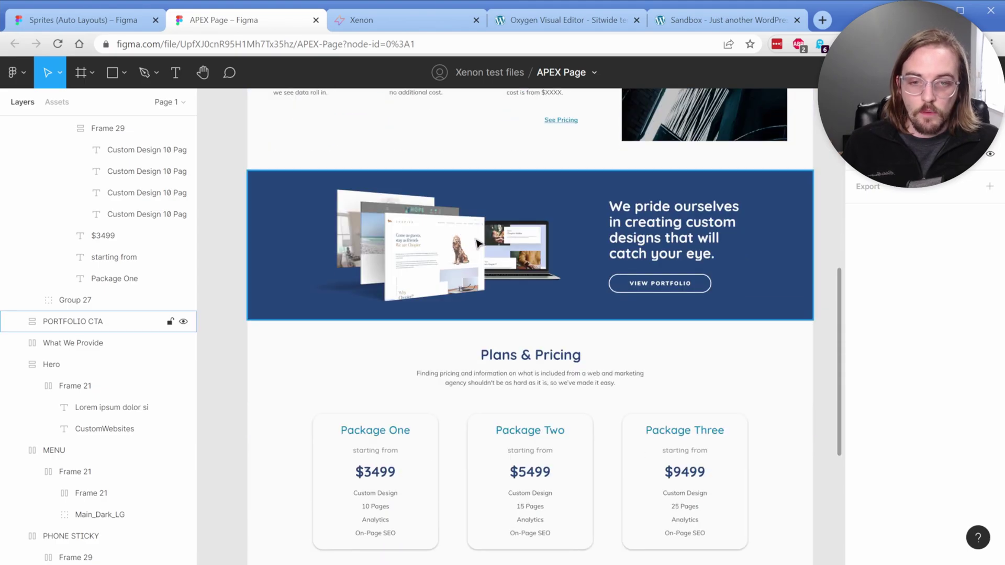
pyautogui.scroll(-9, 473, 246)
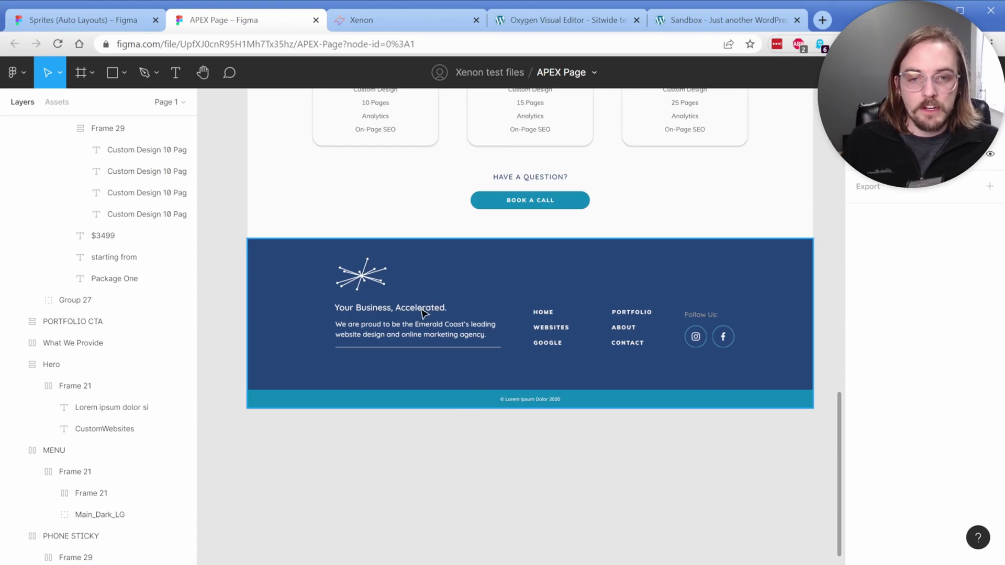
pyautogui.scroll(15, 418, 314)
pyautogui.scroll(5, 419, 314)
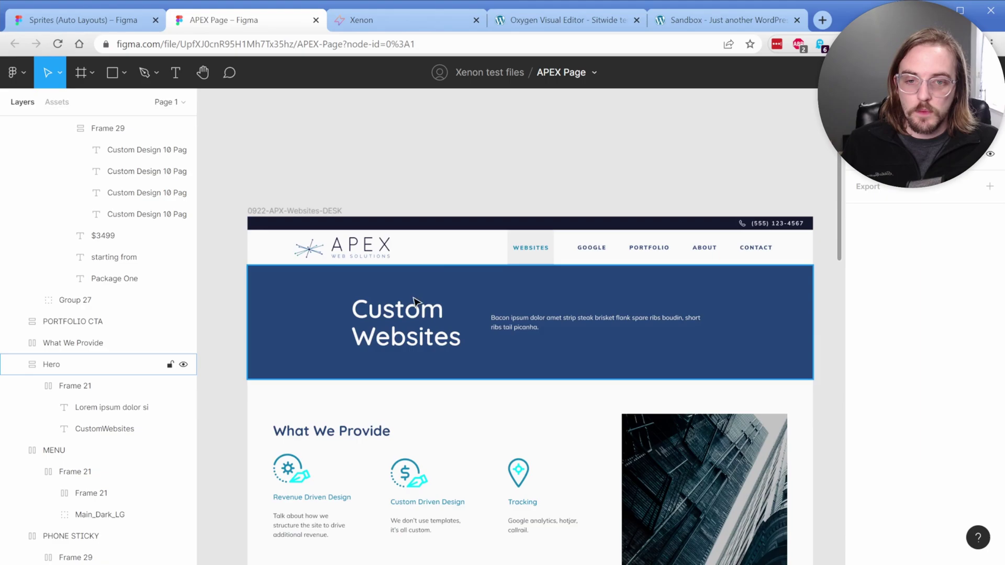
pyautogui.click(428, 258)
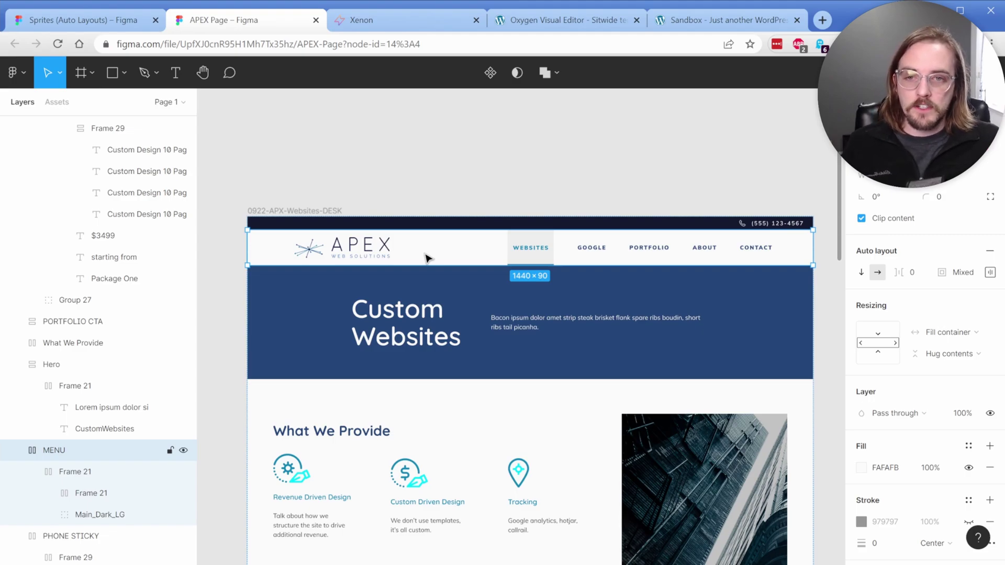
# - Replace Xenon's Figma document ID with the APEX Page file ID and continue to element selection
pyautogui.doubleClick(263, 45)
pyautogui.hotkey('ctrl', 'c')
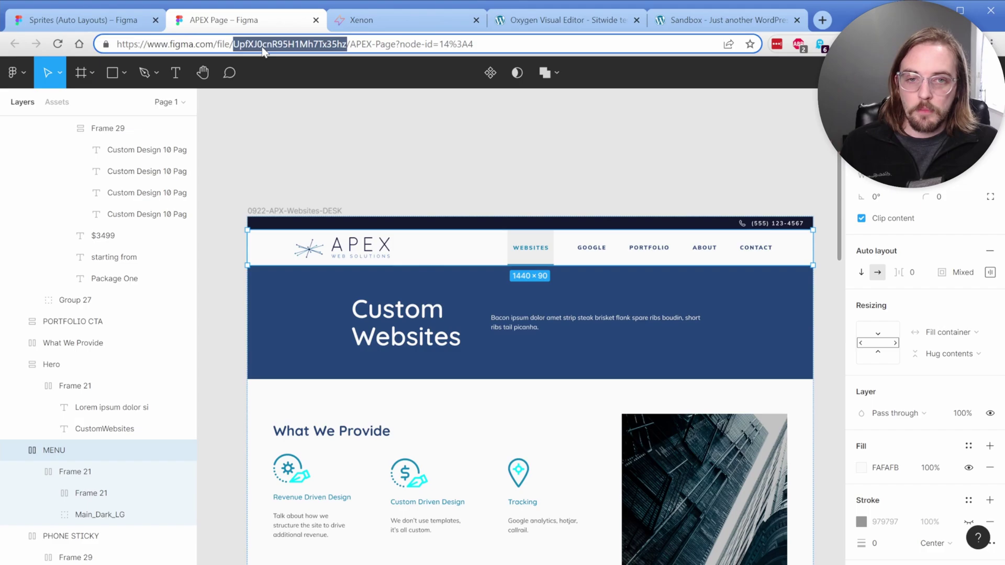
pyautogui.click(372, 21)
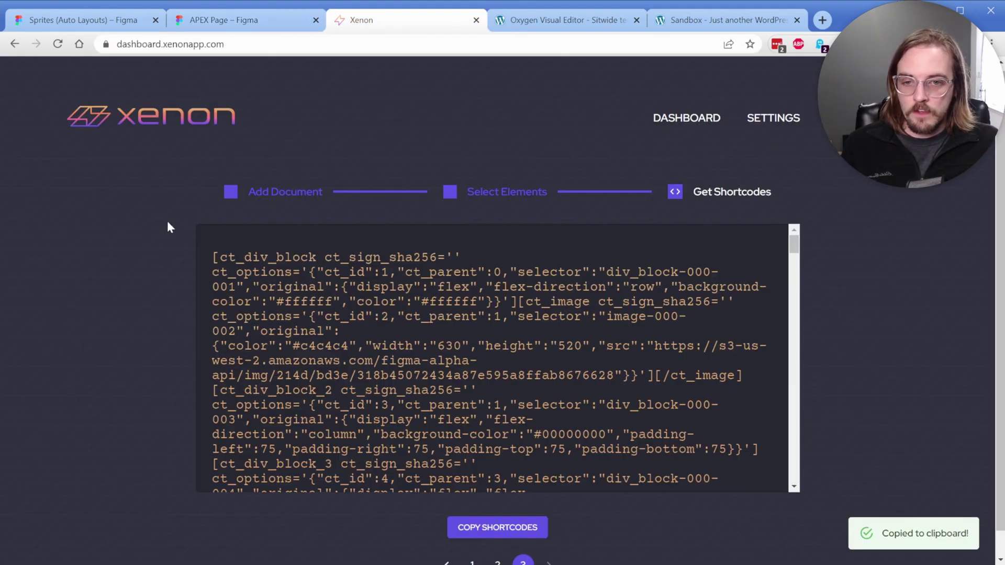
pyautogui.click(377, 260)
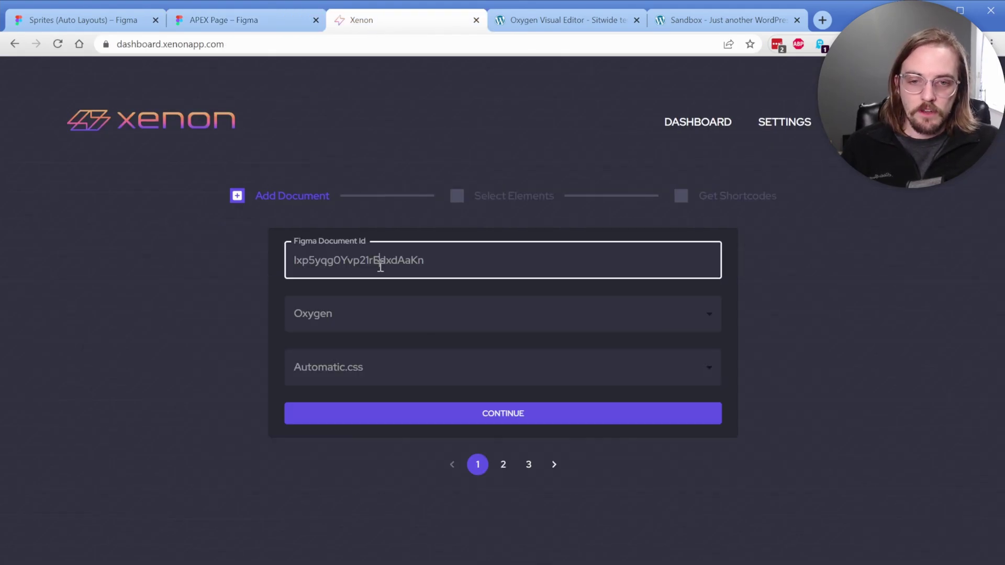
pyautogui.hotkey('ctrl', 'a')
pyautogui.hotkey('ctrl', 'v')
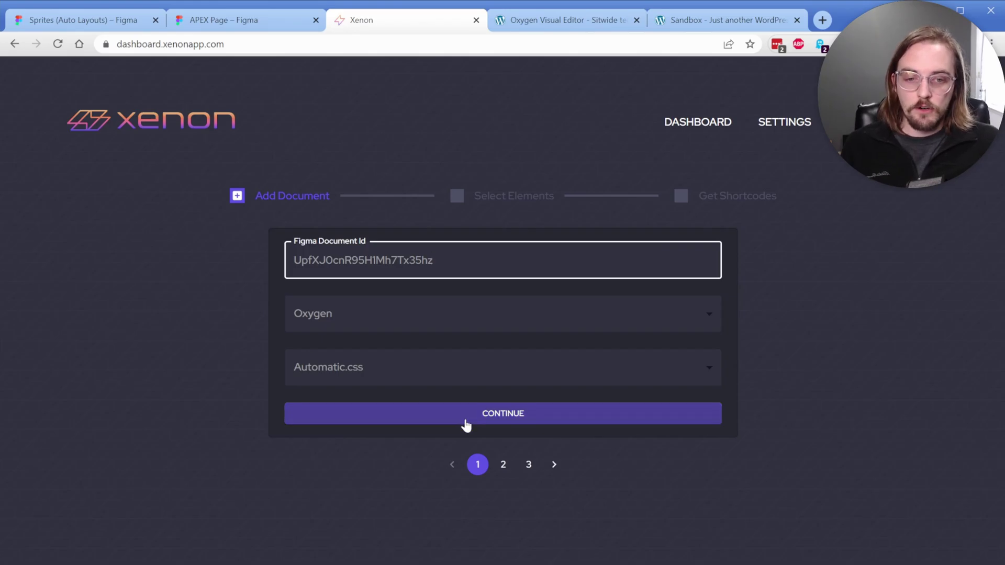
pyautogui.click(493, 418)
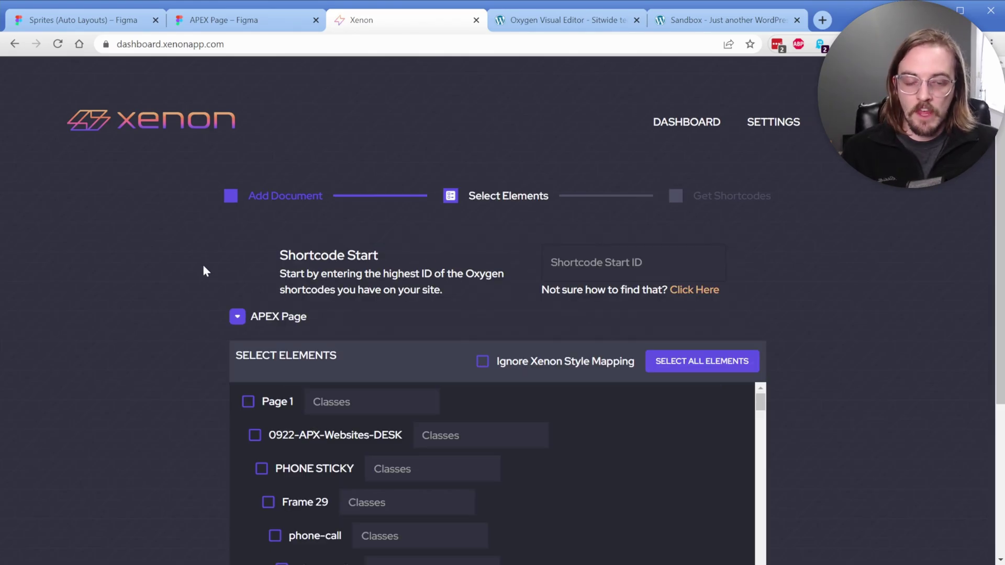
# - Generate shortcodes for the 0922-APX-Websites-DESK frame and copy them to the clipboard
pyautogui.scroll(-4, 194, 256)
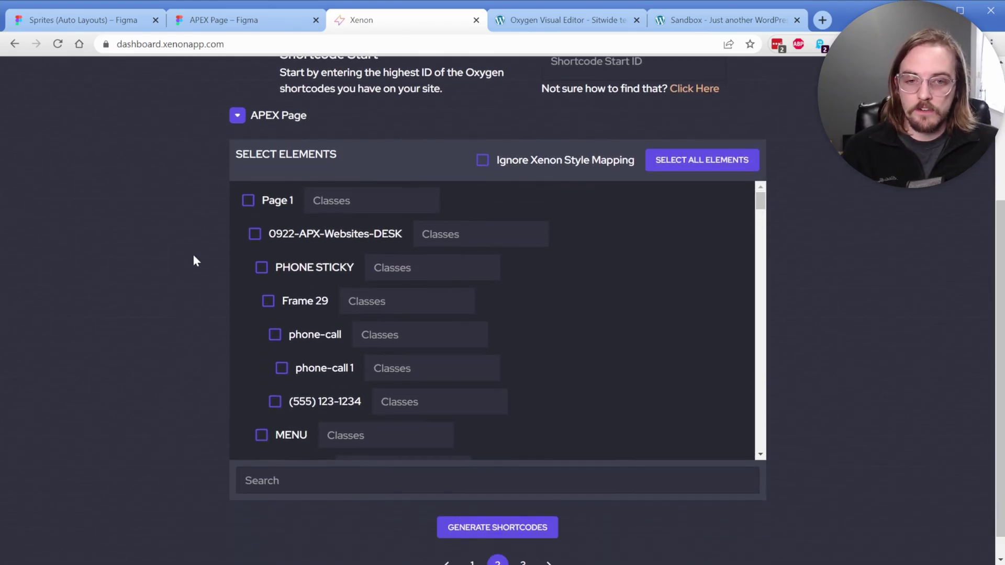
pyautogui.click(256, 234)
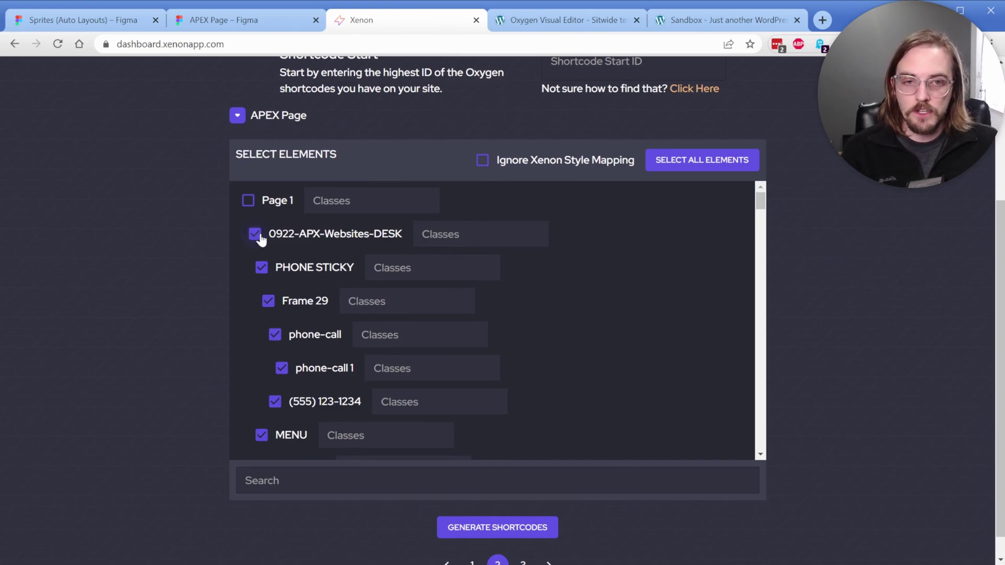
pyautogui.click(513, 528)
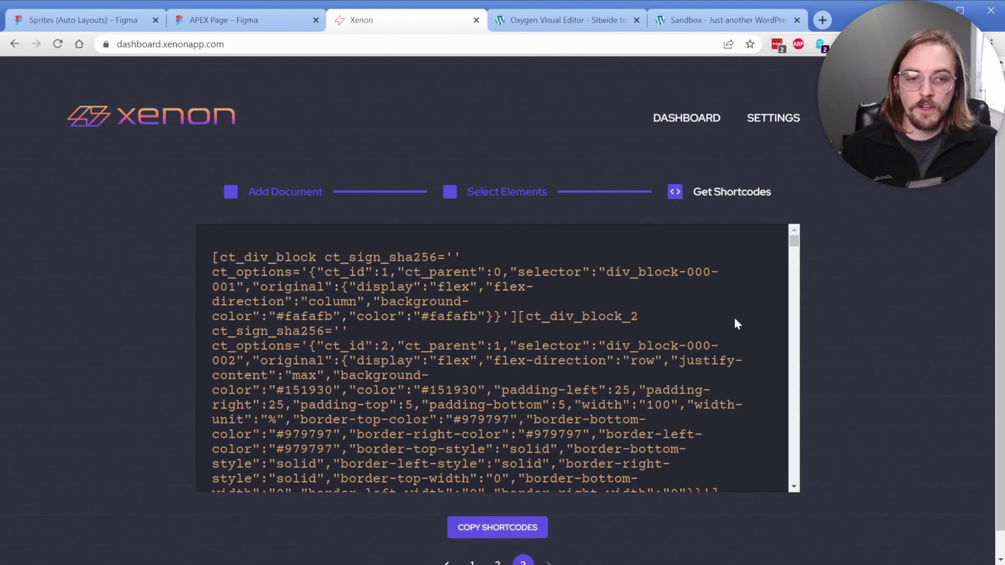
pyautogui.moveTo(790, 248)
pyautogui.mouseDown()
pyautogui.moveTo(795, 397)
pyautogui.moveTo(792, 239)
pyautogui.mouseUp()
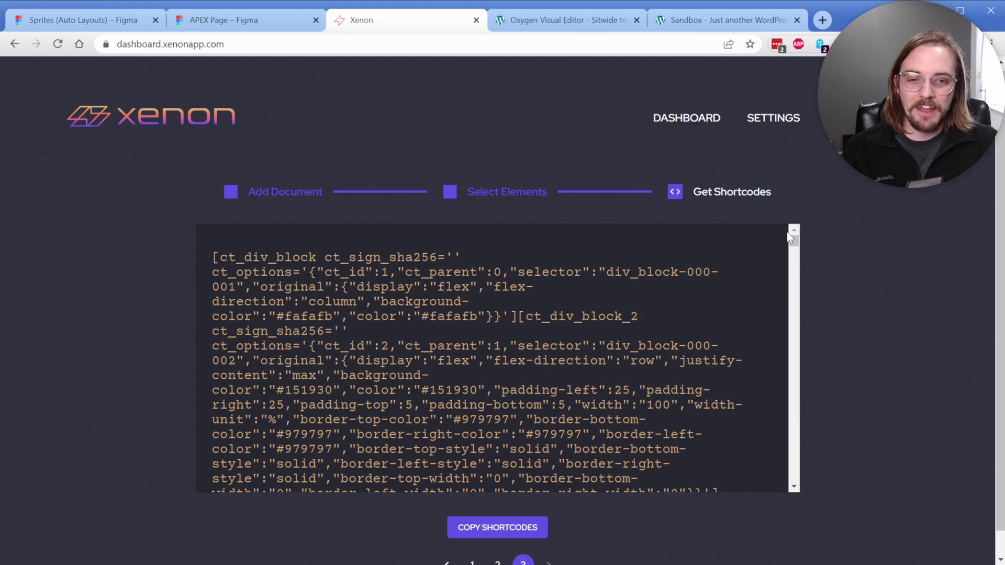
pyautogui.click(393, 322)
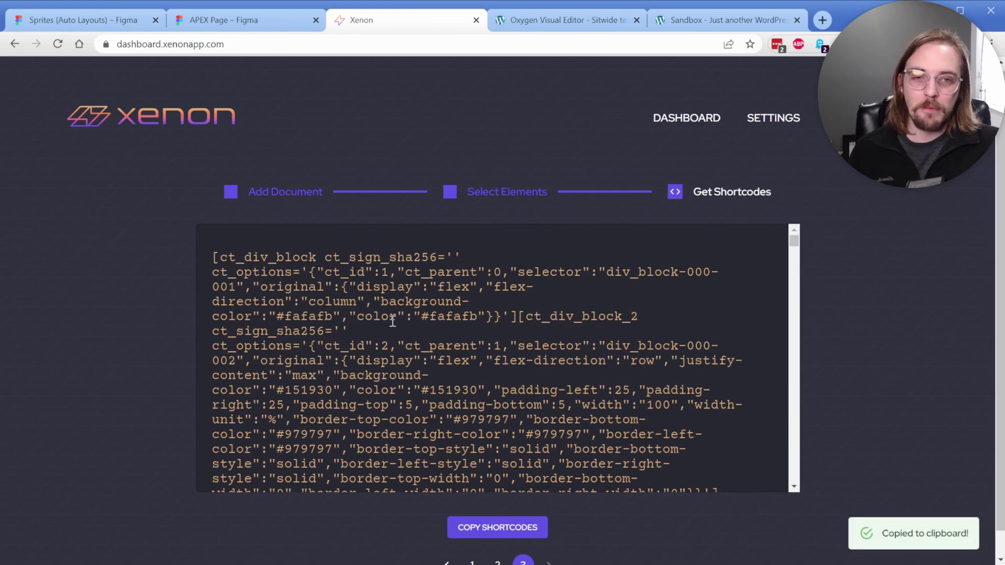
pyautogui.hotkey('ctrl', 'Tab')
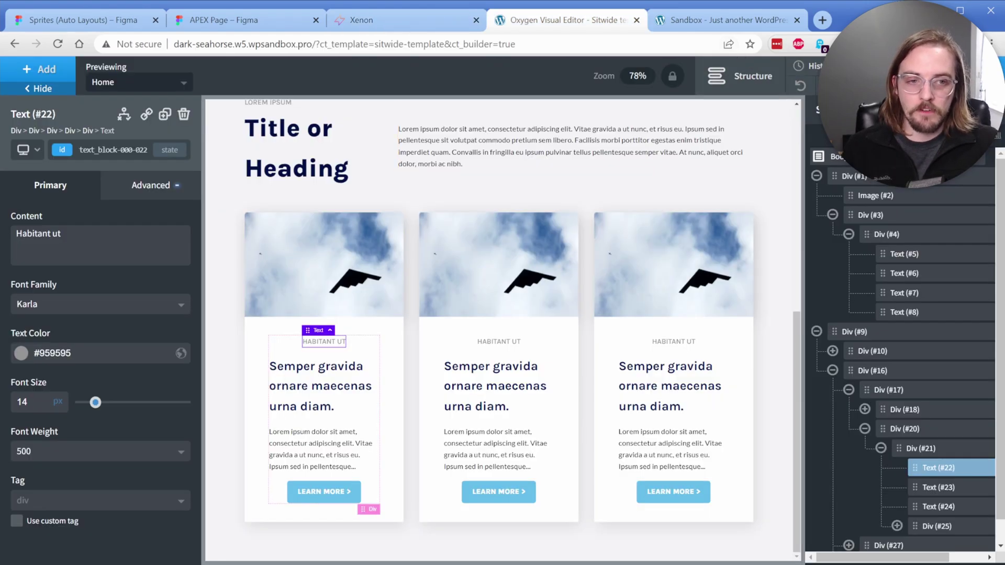
# - Overwrite the Sitwide template's stored shortcodes with the new APEX shortcodes and update the template
pyautogui.click(796, 20)
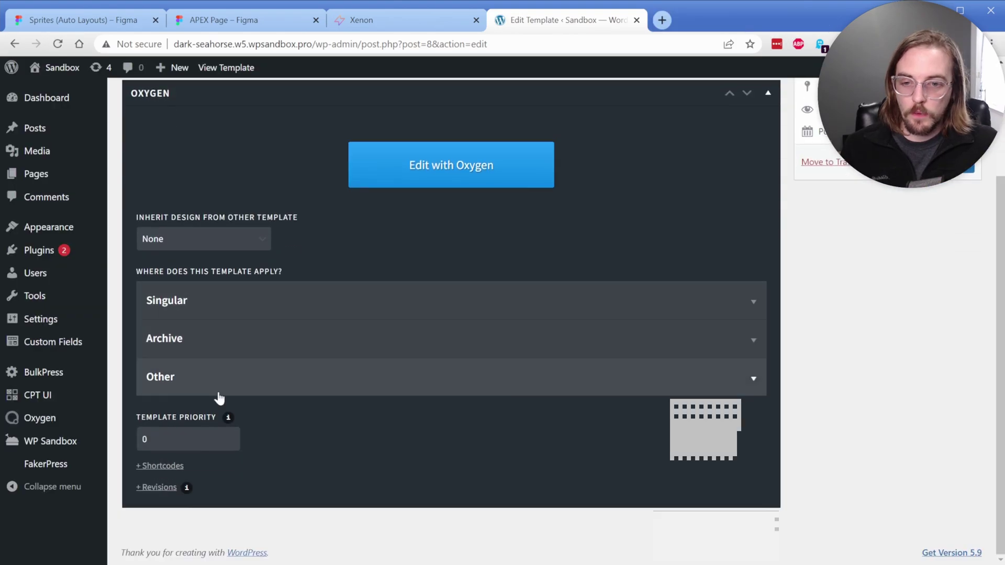
pyautogui.click(158, 464)
pyautogui.scroll(-3, 314, 366)
pyautogui.click(360, 381)
pyautogui.hotkey('ctrl', 'a')
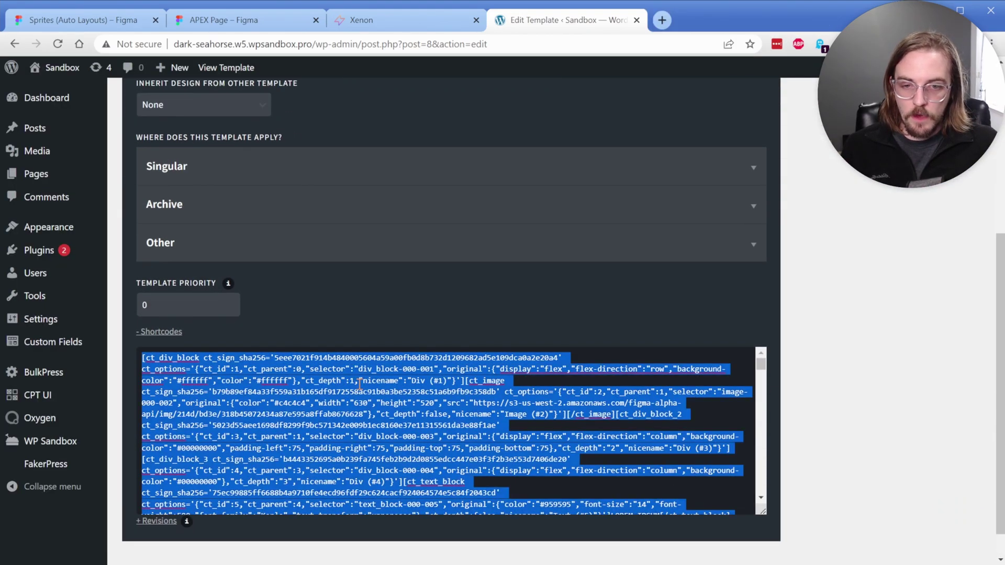
pyautogui.hotkey('ctrl', 'v')
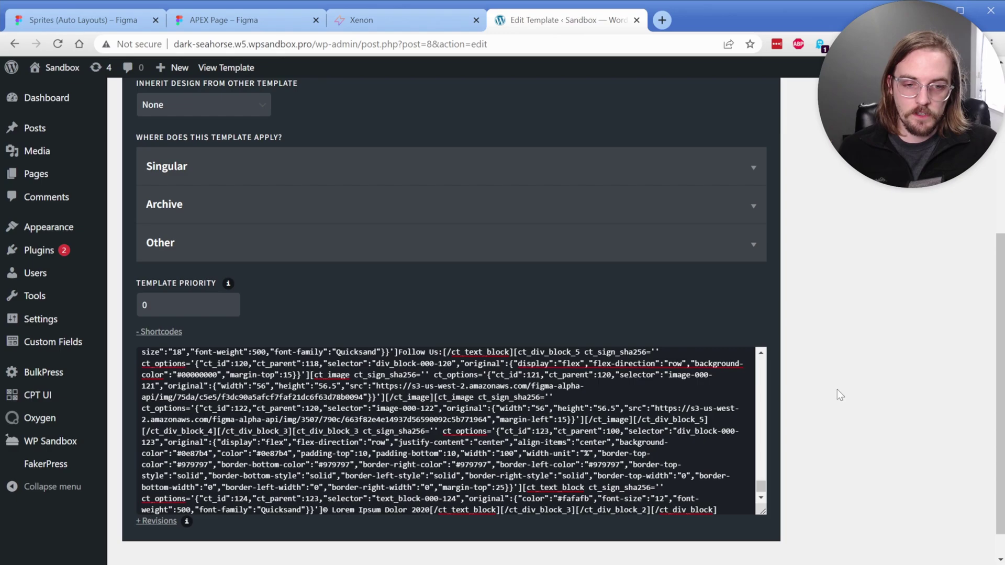
pyautogui.scroll(6, 864, 377)
pyautogui.click(950, 310)
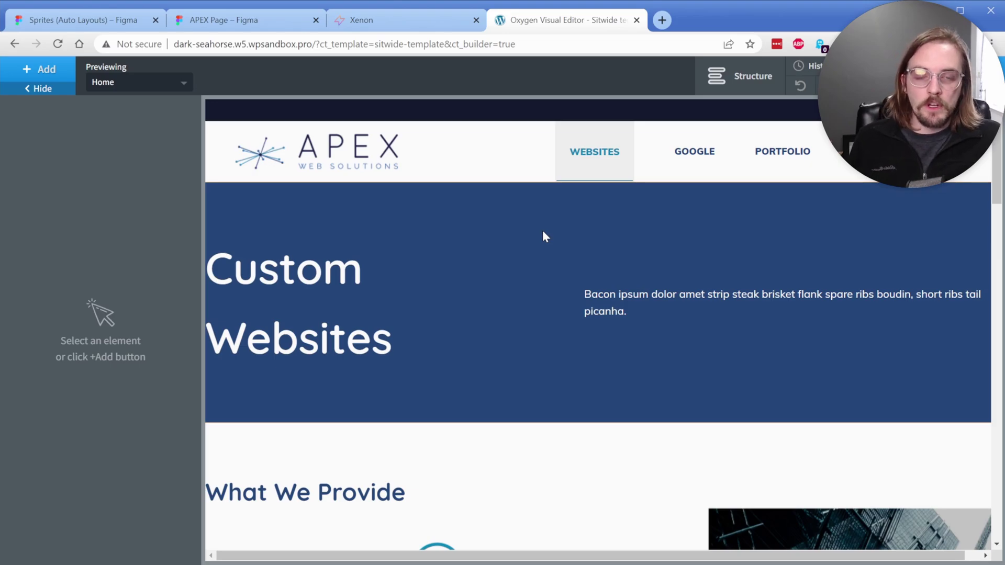
pyautogui.click(497, 115)
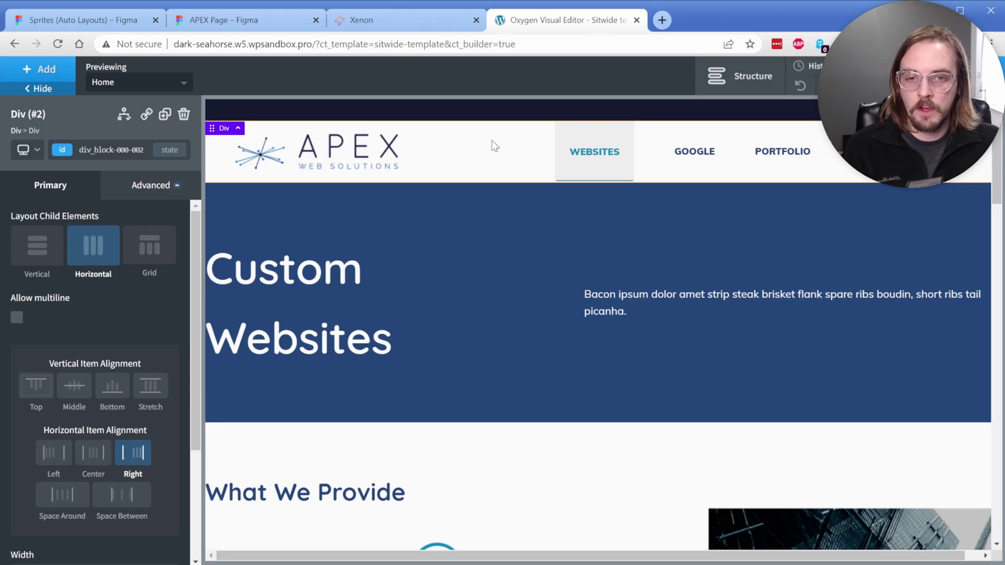
pyautogui.click(492, 140)
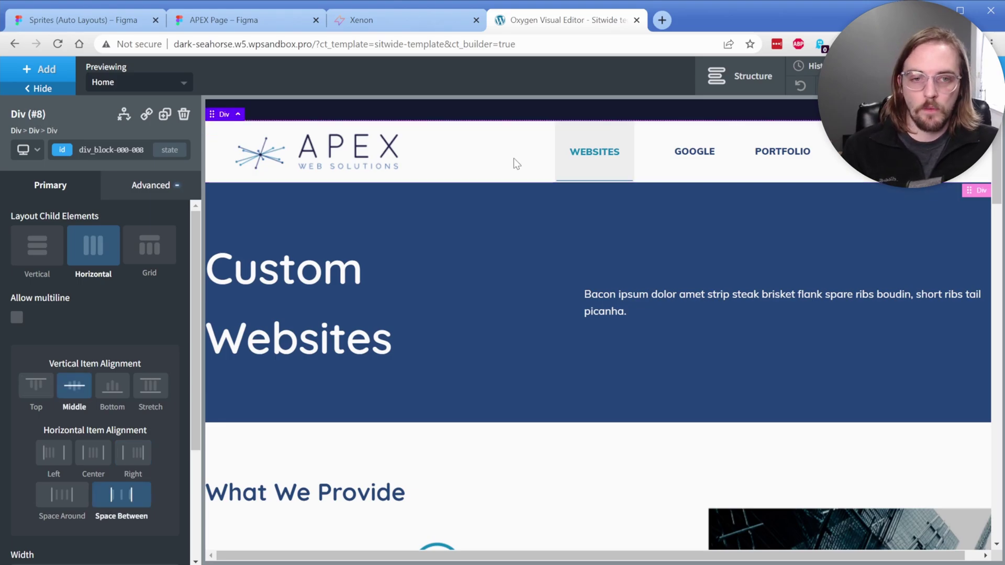
pyautogui.click(581, 175)
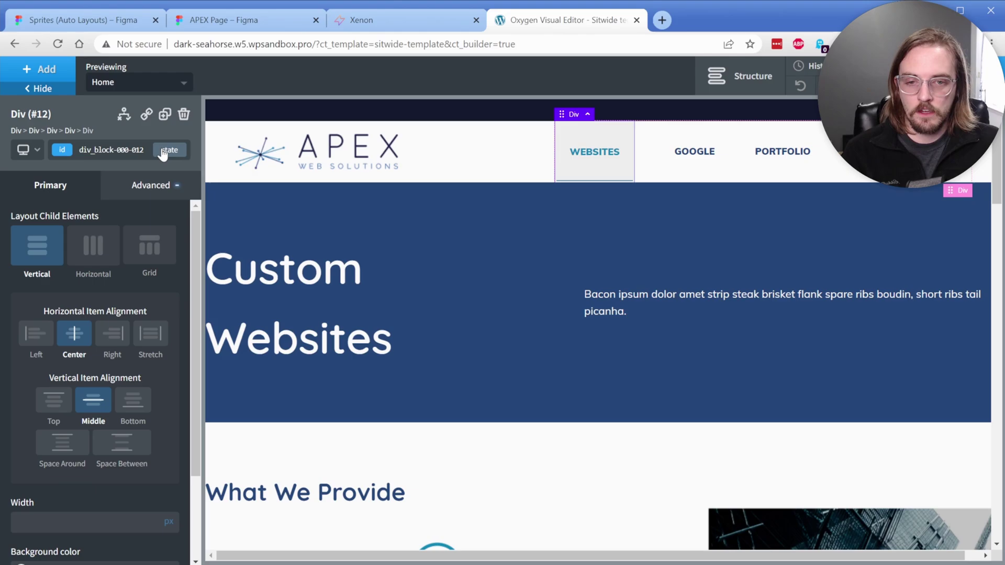
pyautogui.click(471, 238)
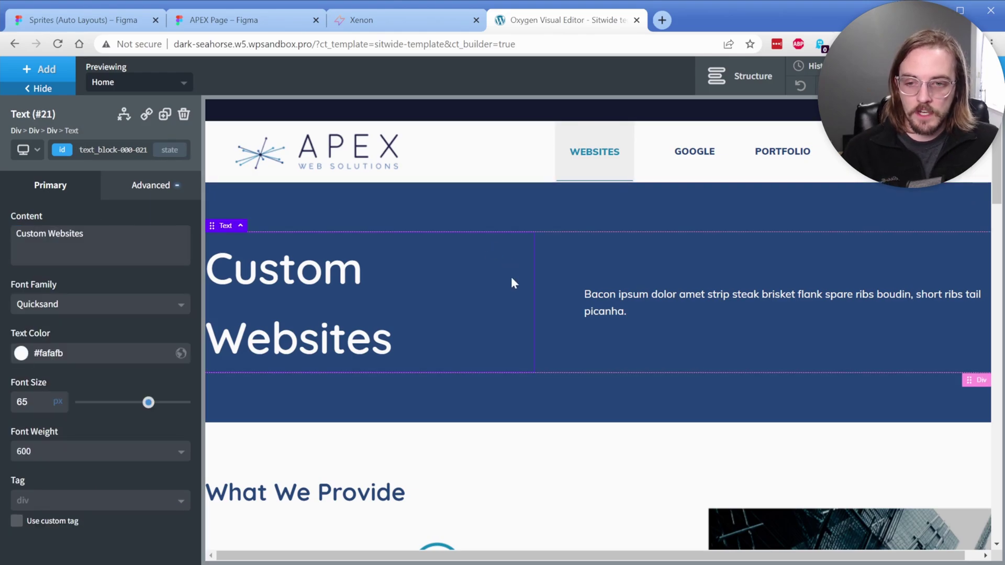
pyautogui.scroll(-6, 511, 277)
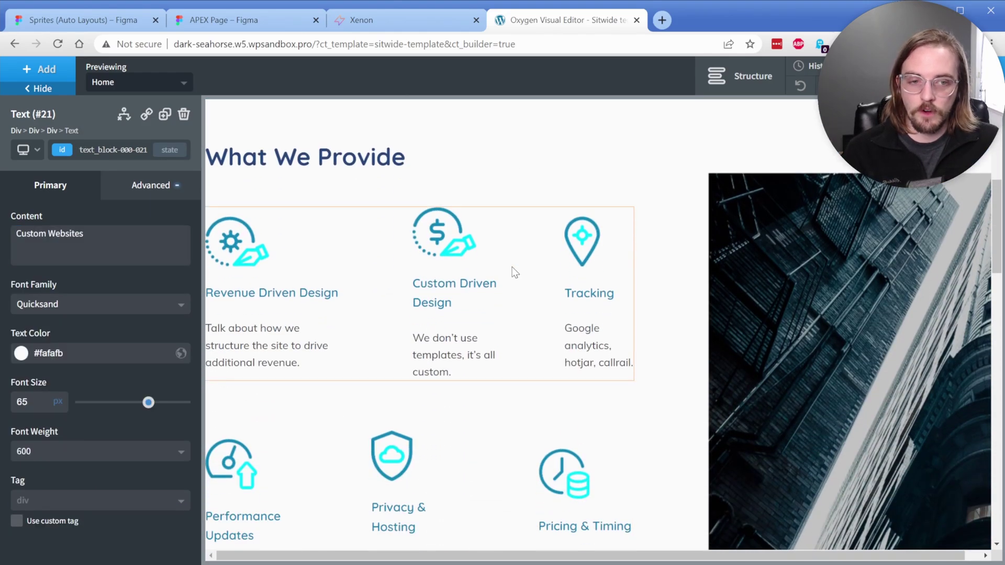
pyautogui.scroll(-1, 515, 272)
pyautogui.click(791, 244)
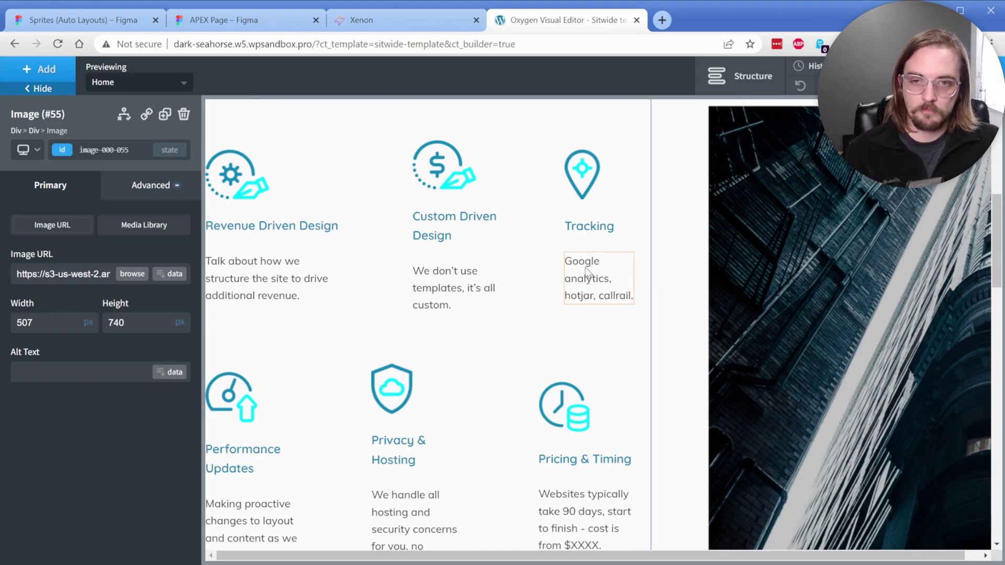
pyautogui.scroll(-10, 588, 269)
# - Inspect the pricing card elements: Package Two features, $5499 price, heading, and Package One card
pyautogui.scroll(-8, 642, 237)
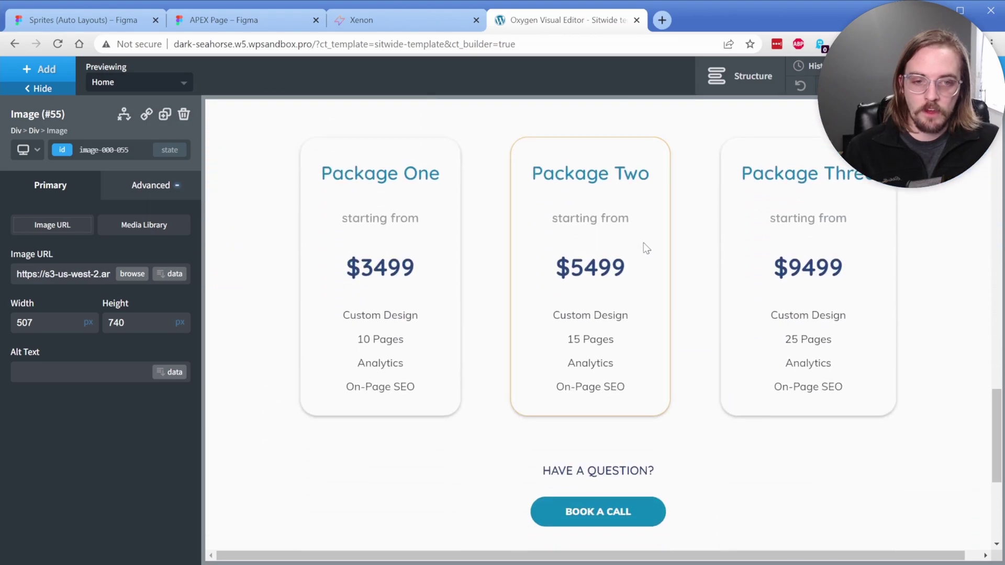
pyautogui.click(614, 347)
pyautogui.click(570, 316)
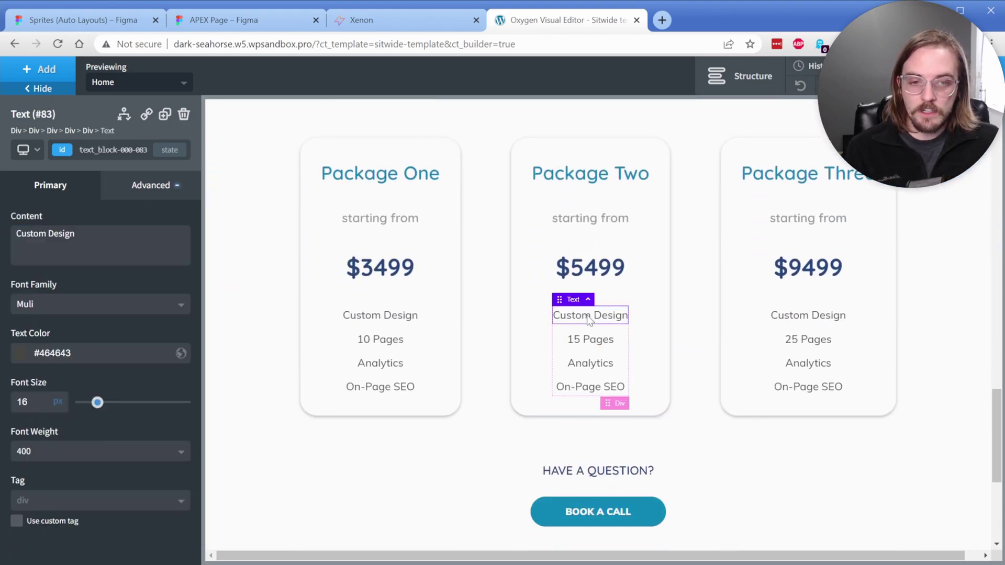
pyautogui.click(587, 339)
pyautogui.click(589, 363)
pyautogui.click(584, 272)
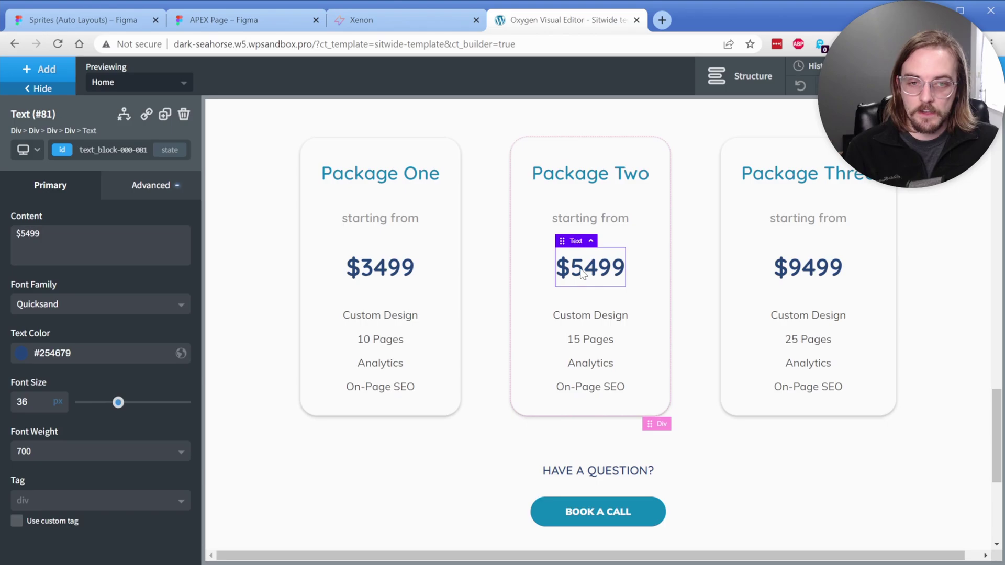
pyautogui.click(586, 220)
pyautogui.click(590, 184)
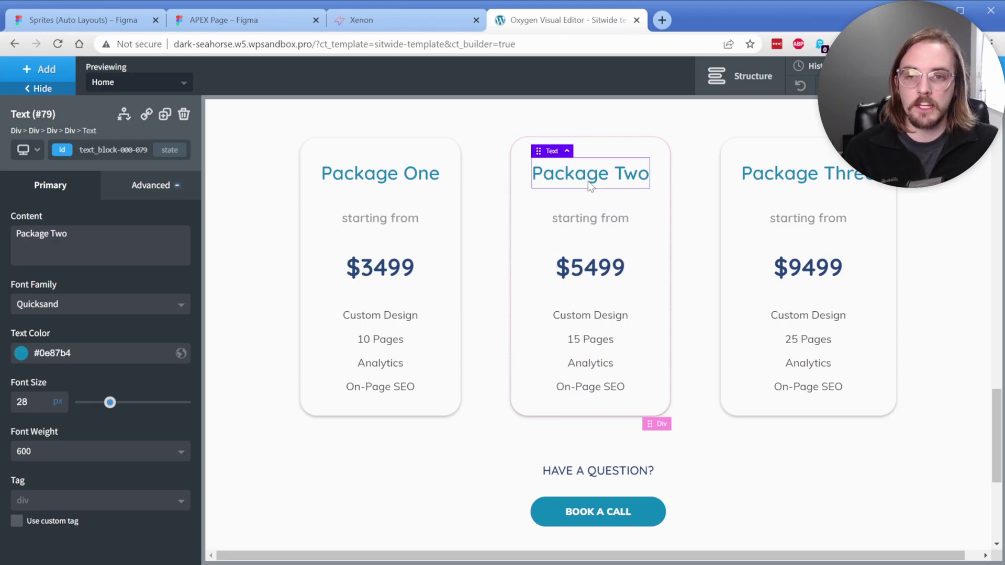
pyautogui.click(455, 210)
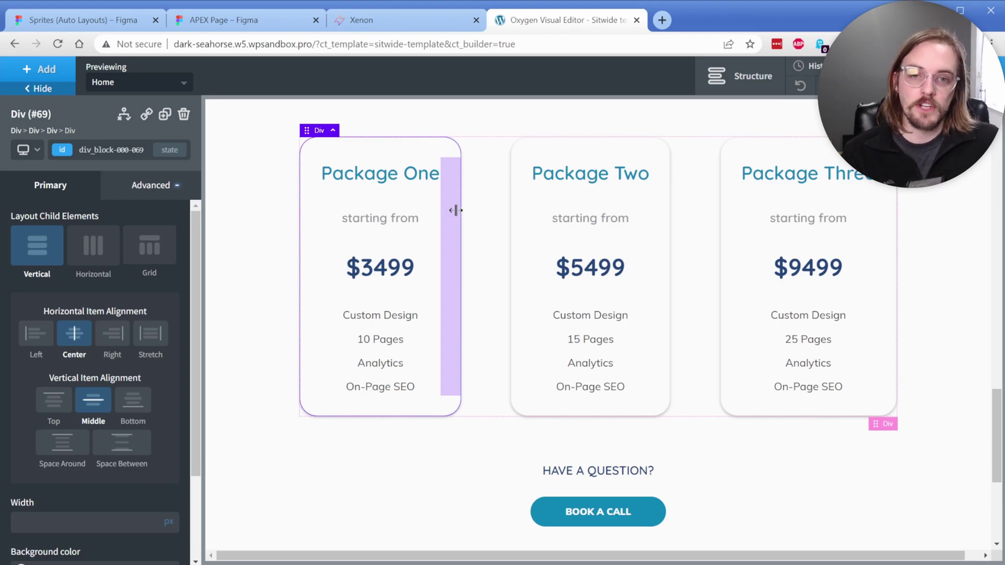
# - Convert the BOOK A CALL div into a Link Wrapper, leaving the URL empty
pyautogui.scroll(-4, 480, 224)
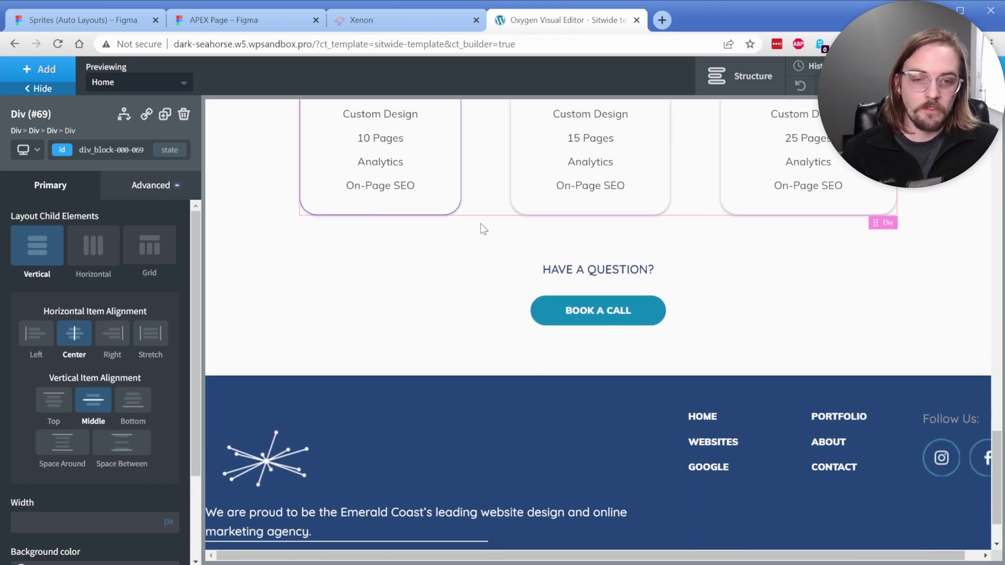
pyautogui.click(651, 313)
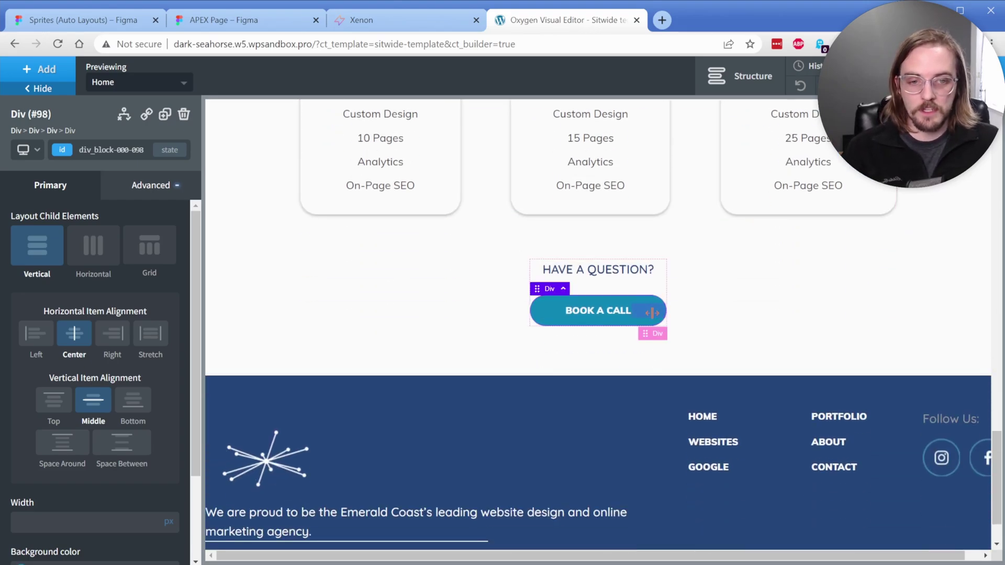
pyautogui.click(147, 114)
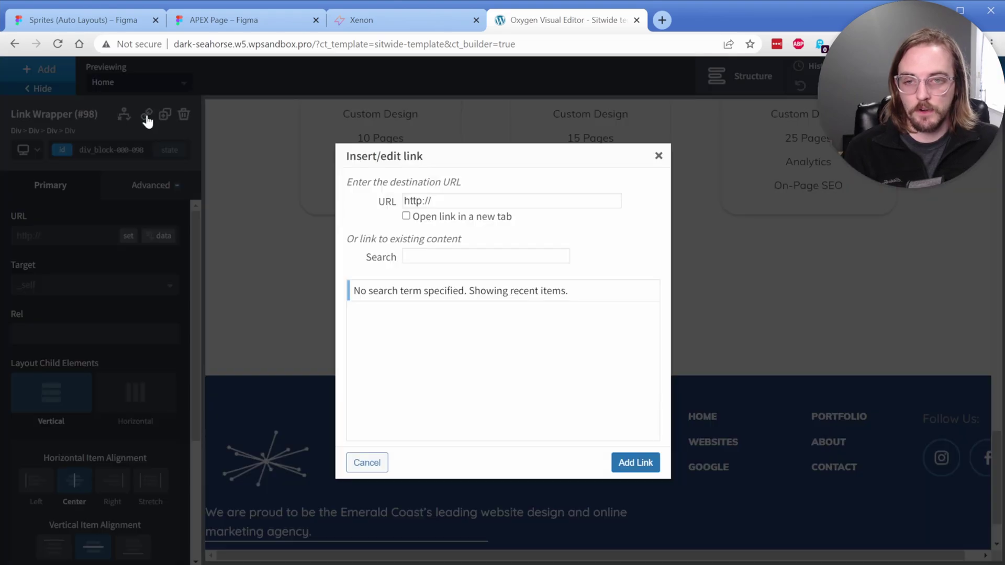
pyautogui.click(658, 156)
pyautogui.scroll(-1, 465, 286)
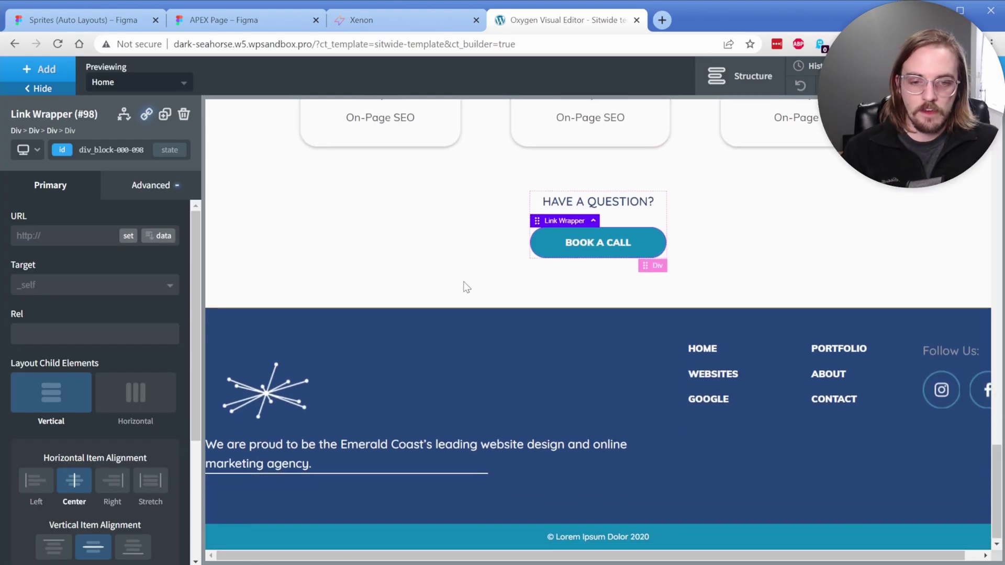
pyautogui.click(673, 454)
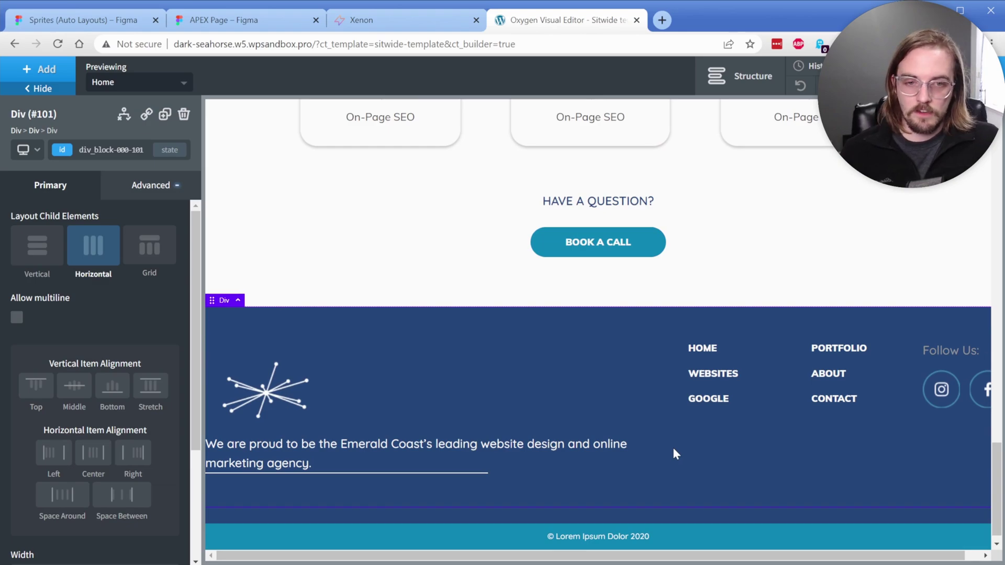